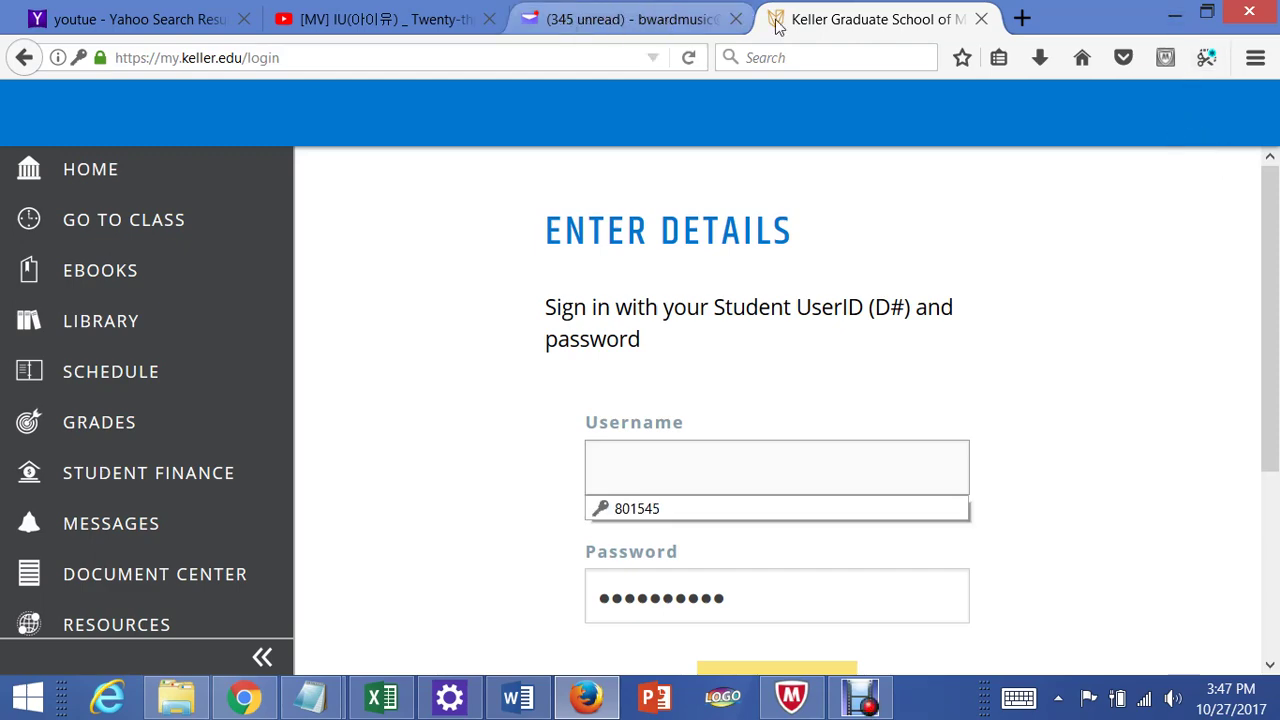
Step: Minimize the Firefox login window and restore Chrome's FIN575 Course Resources page, scrolling through its sections
{"action": "left_click", "coordinate": [1175, 14]}
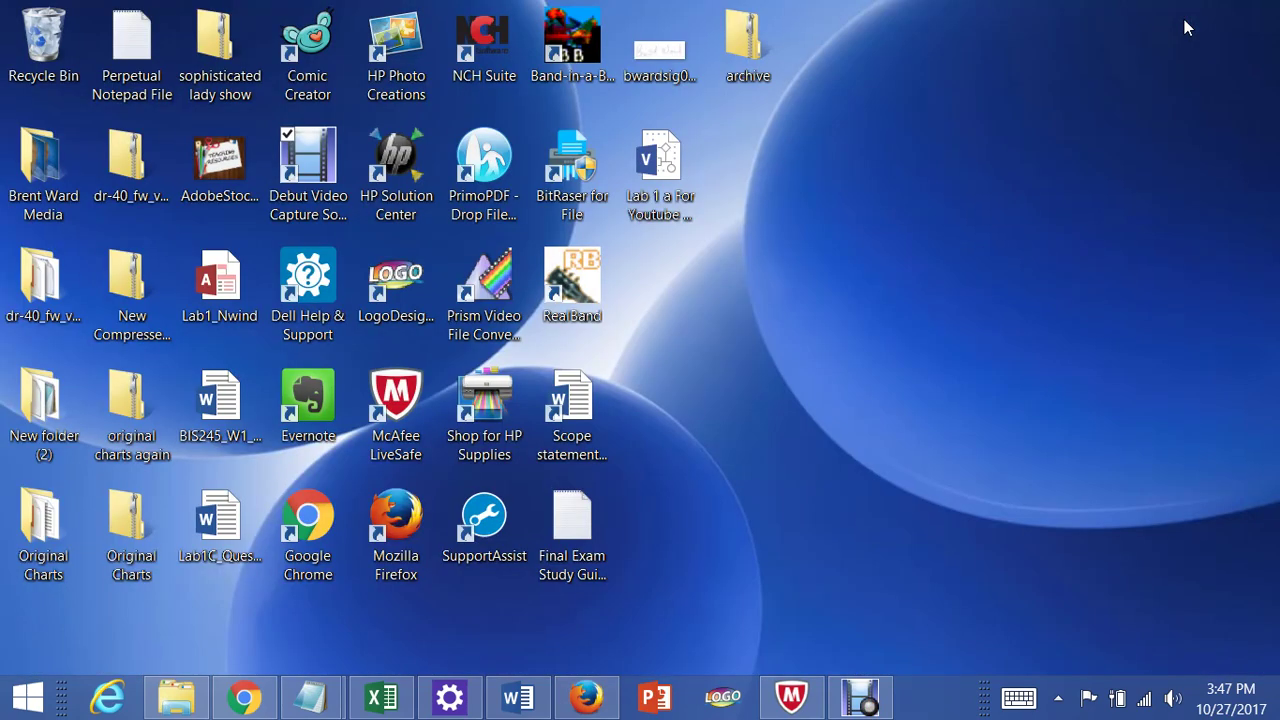
{"action": "left_click", "coordinate": [243, 697]}
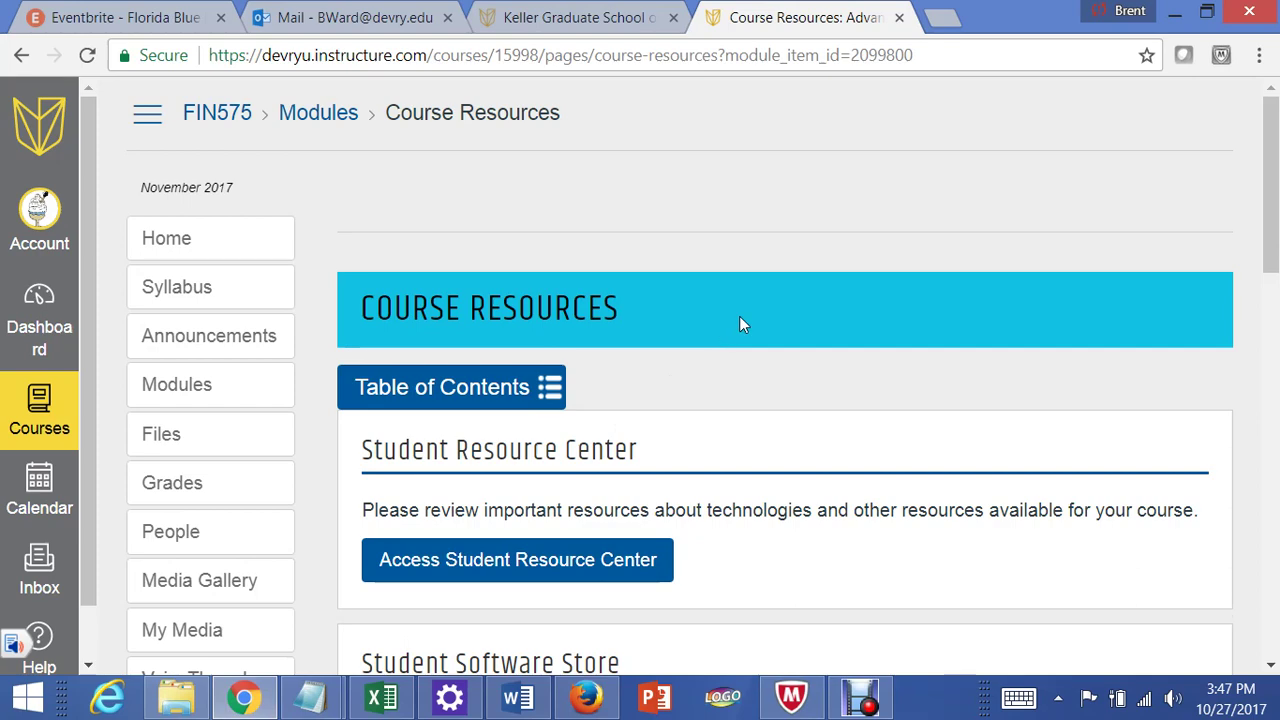
{"action": "scroll", "coordinate": [740, 318], "scroll_direction": "down", "scroll_amount": 2}
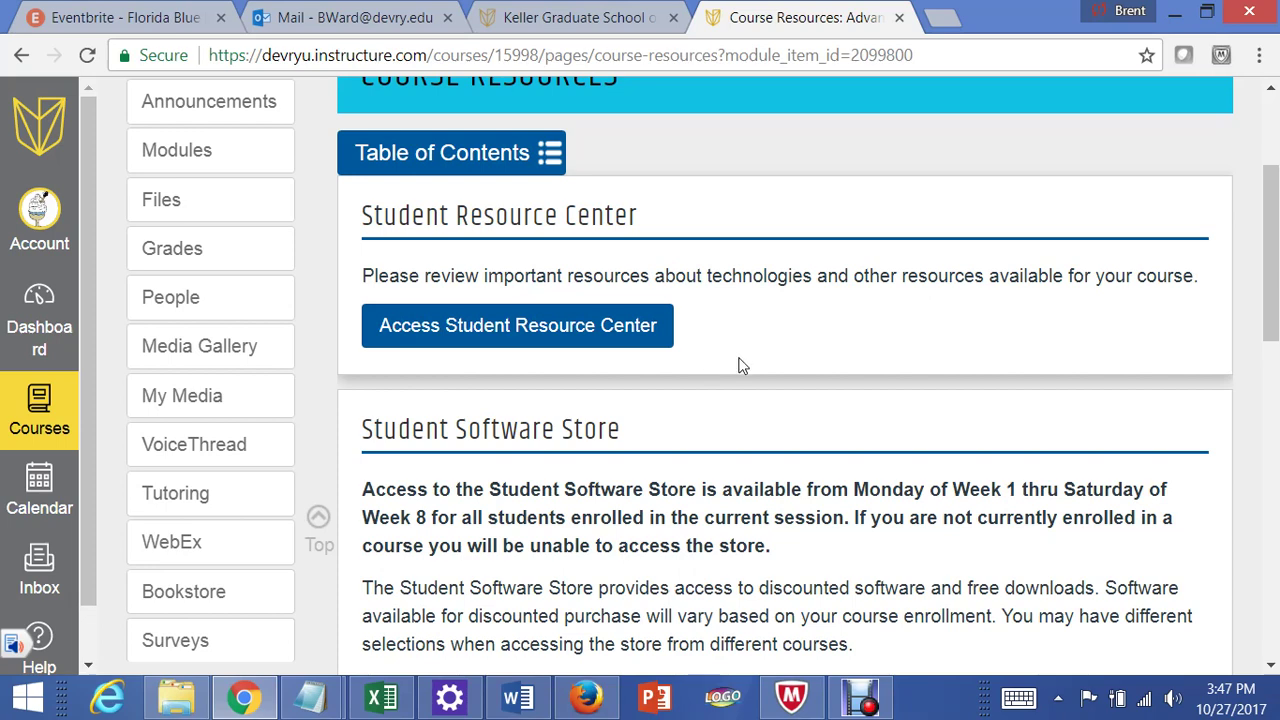
{"action": "scroll", "coordinate": [738, 366], "scroll_direction": "up", "scroll_amount": 2}
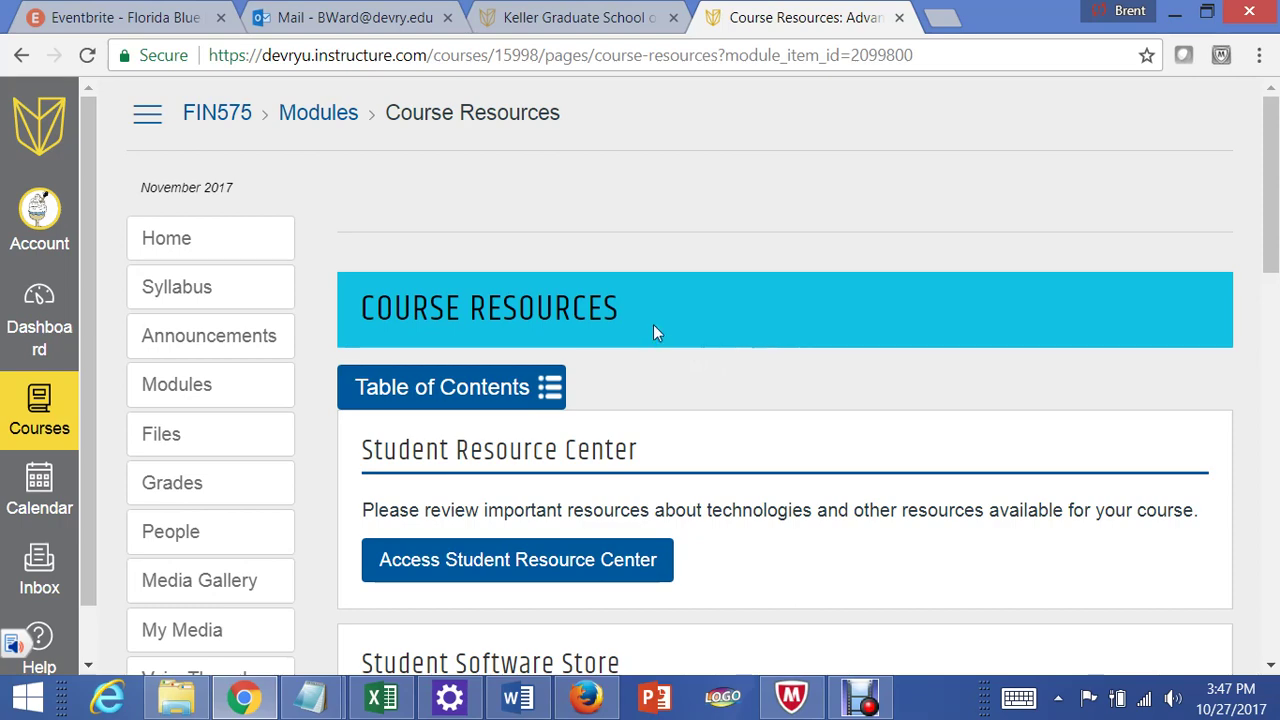
{"action": "scroll", "coordinate": [680, 360], "scroll_direction": "down", "scroll_amount": 1}
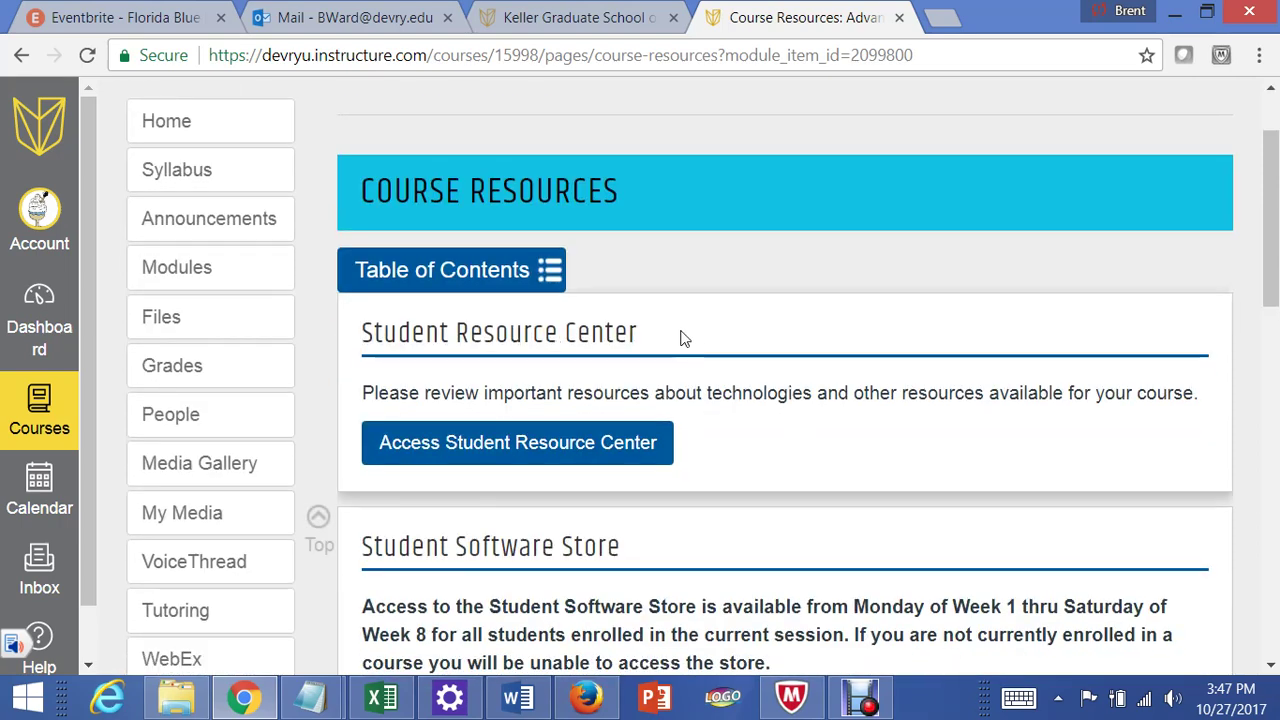
{"action": "left_click", "coordinate": [209, 287]}
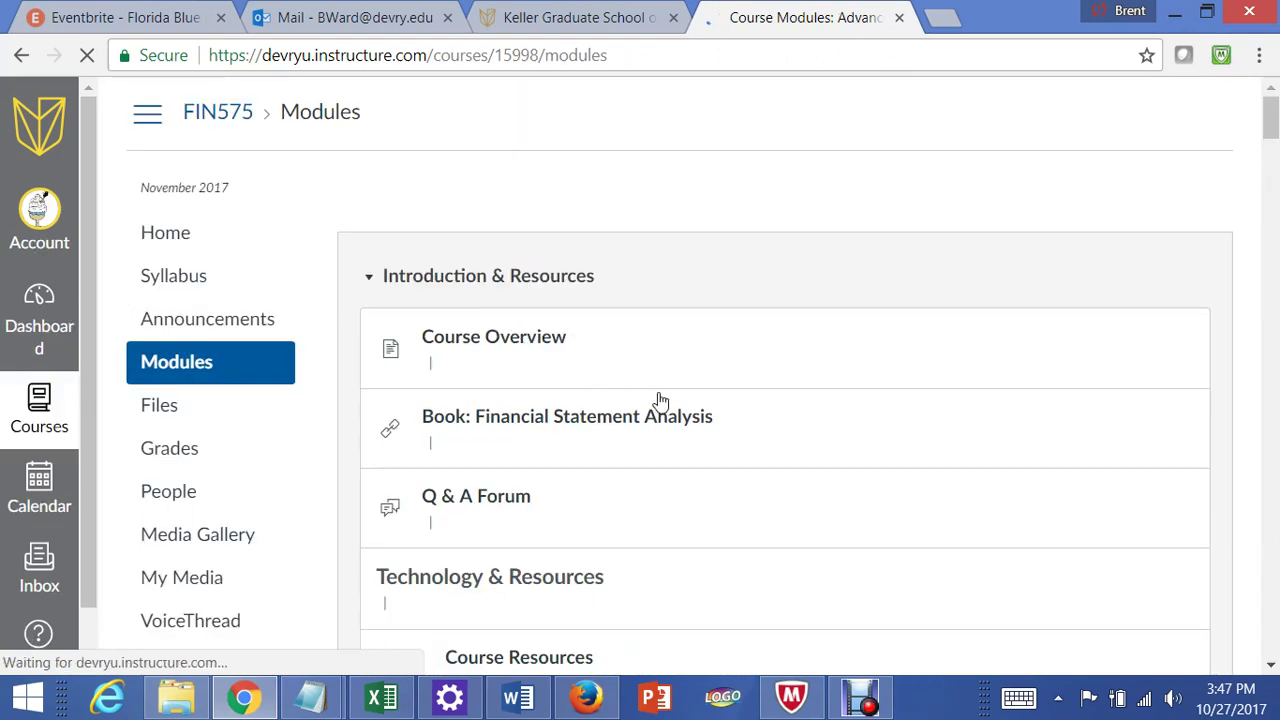
{"action": "scroll", "coordinate": [581, 607], "scroll_direction": "down", "scroll_amount": 2}
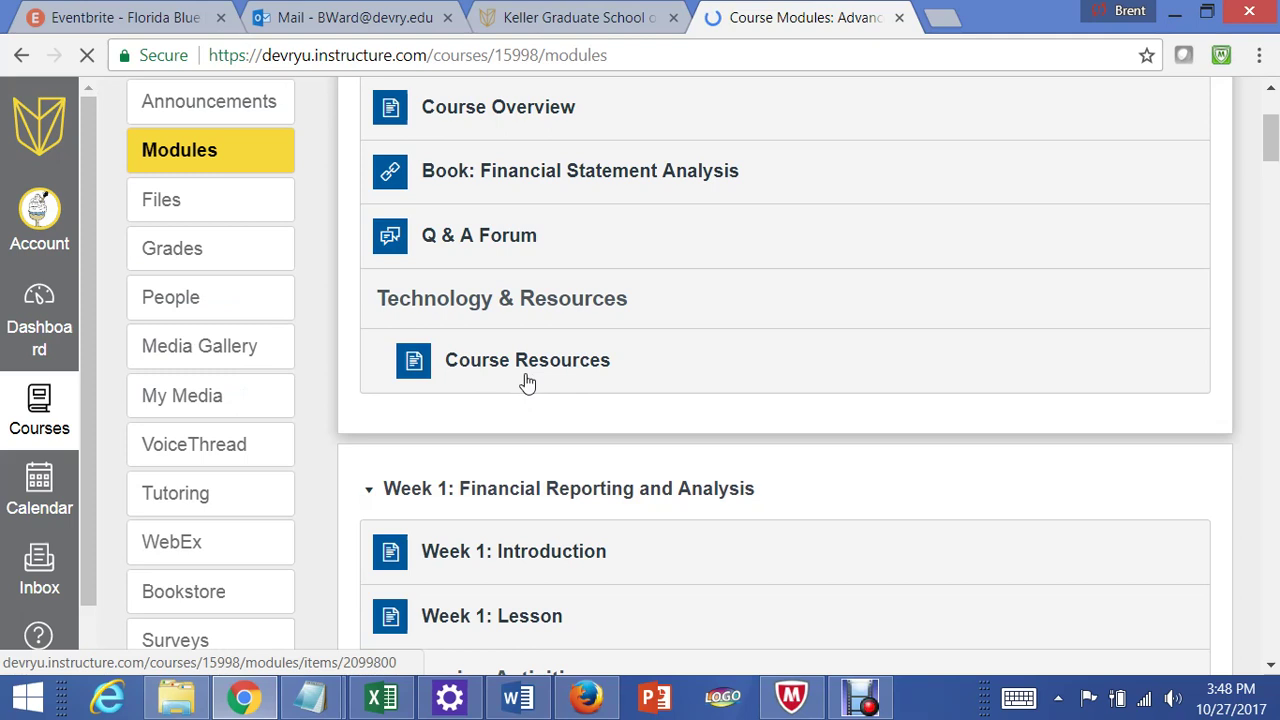
{"action": "left_click", "coordinate": [526, 377]}
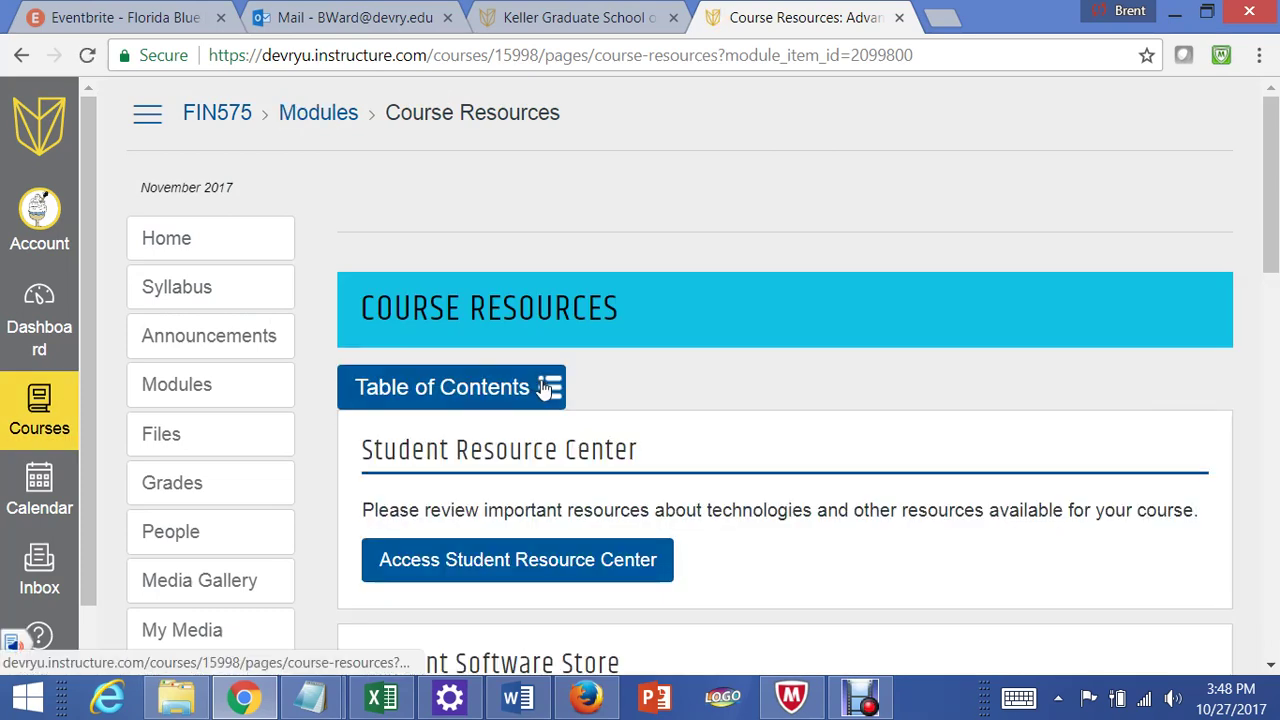
{"action": "scroll", "coordinate": [548, 388], "scroll_direction": "down", "scroll_amount": 1}
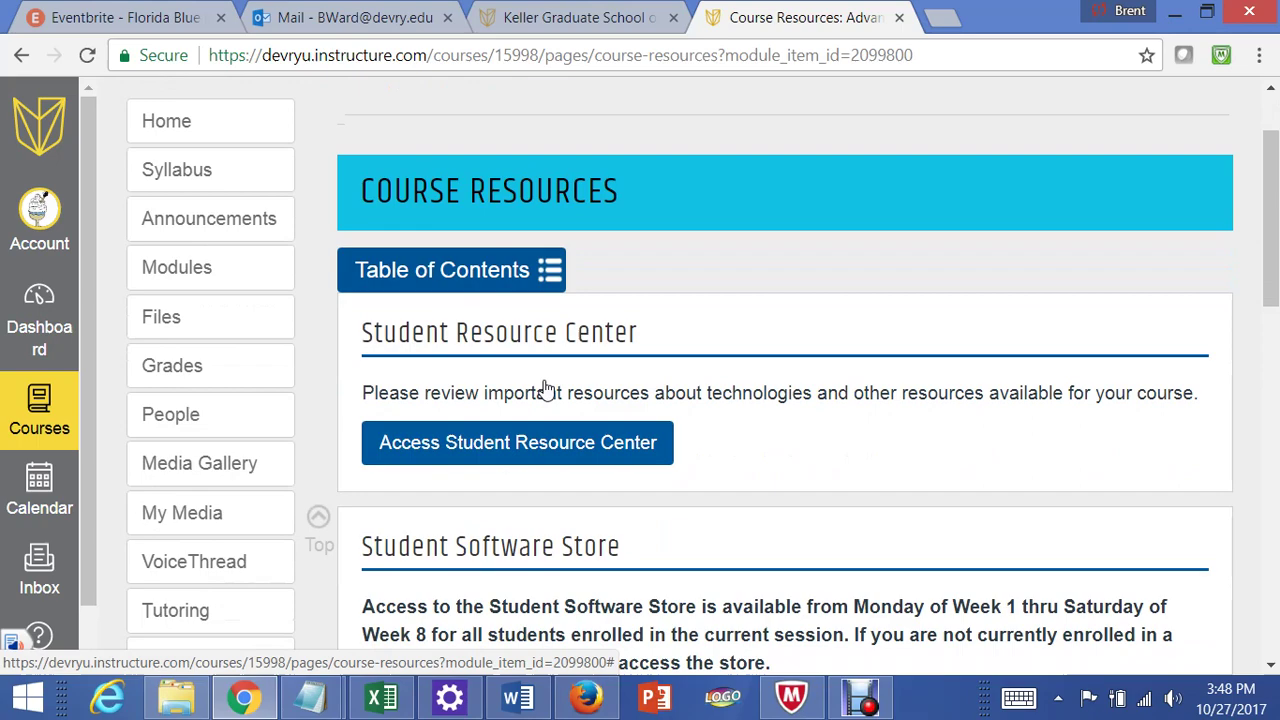
{"action": "scroll", "coordinate": [548, 388], "scroll_direction": "down", "scroll_amount": 4}
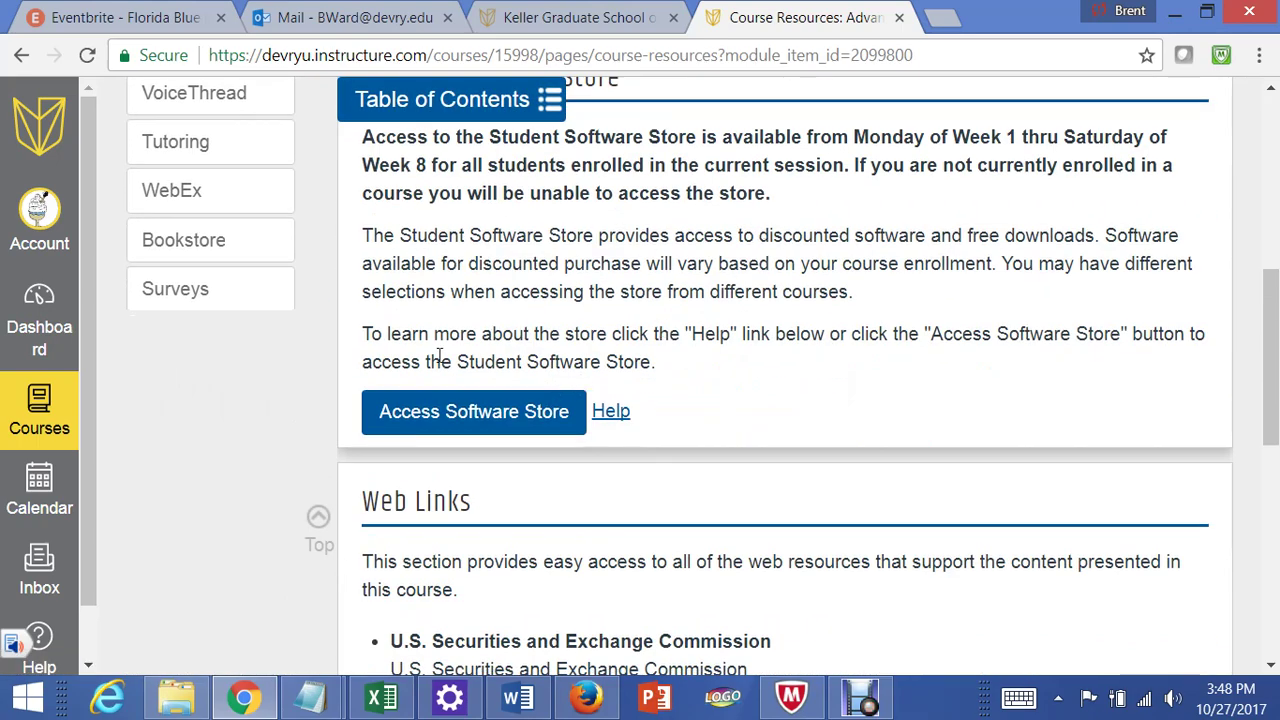
Step: Open the Software Store and browse the Microsoft Imagine Premium grid with Azure, Windows 10 and Visual Studio
{"action": "left_click", "coordinate": [464, 412]}
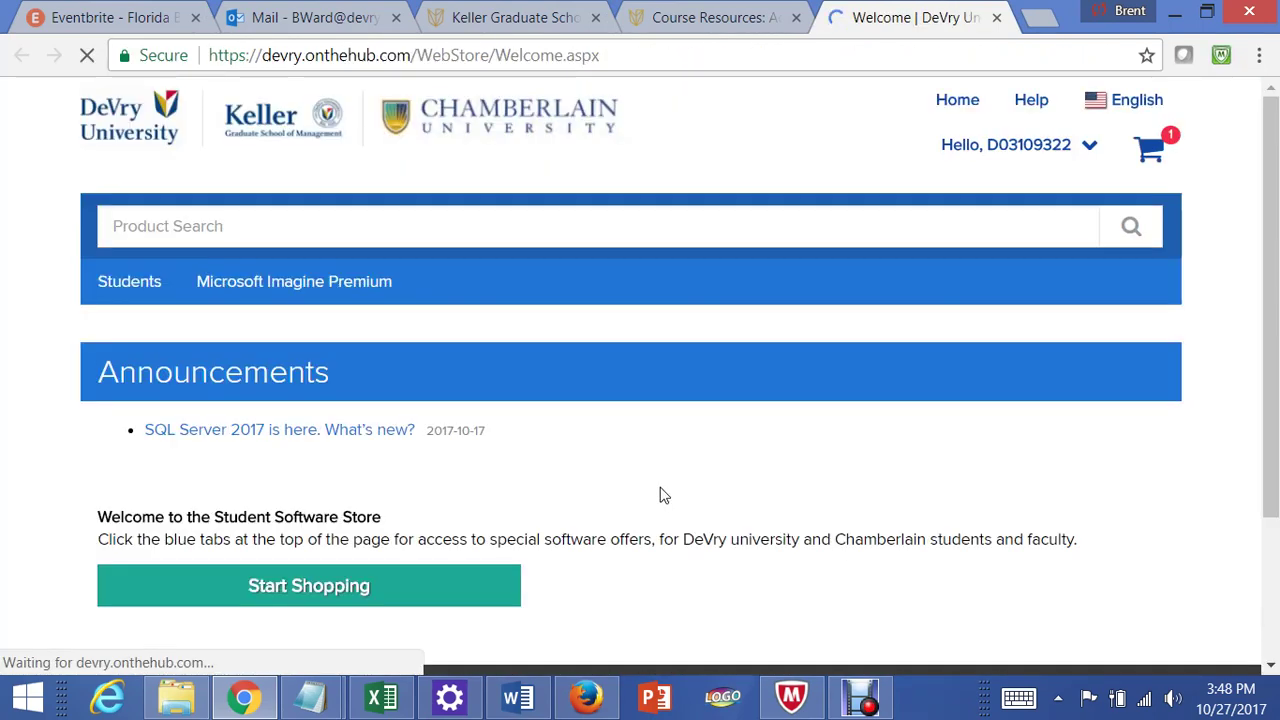
{"action": "left_click", "coordinate": [309, 283]}
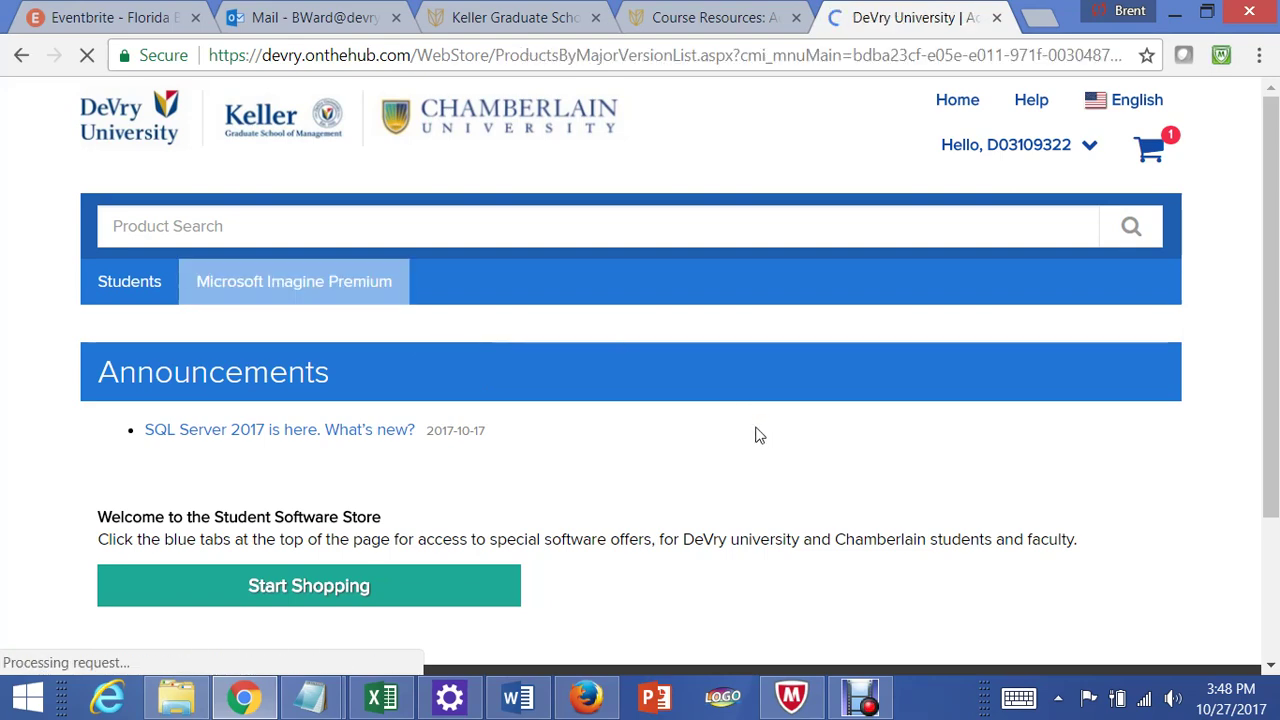
{"action": "scroll", "coordinate": [733, 495], "scroll_direction": "down", "scroll_amount": 5}
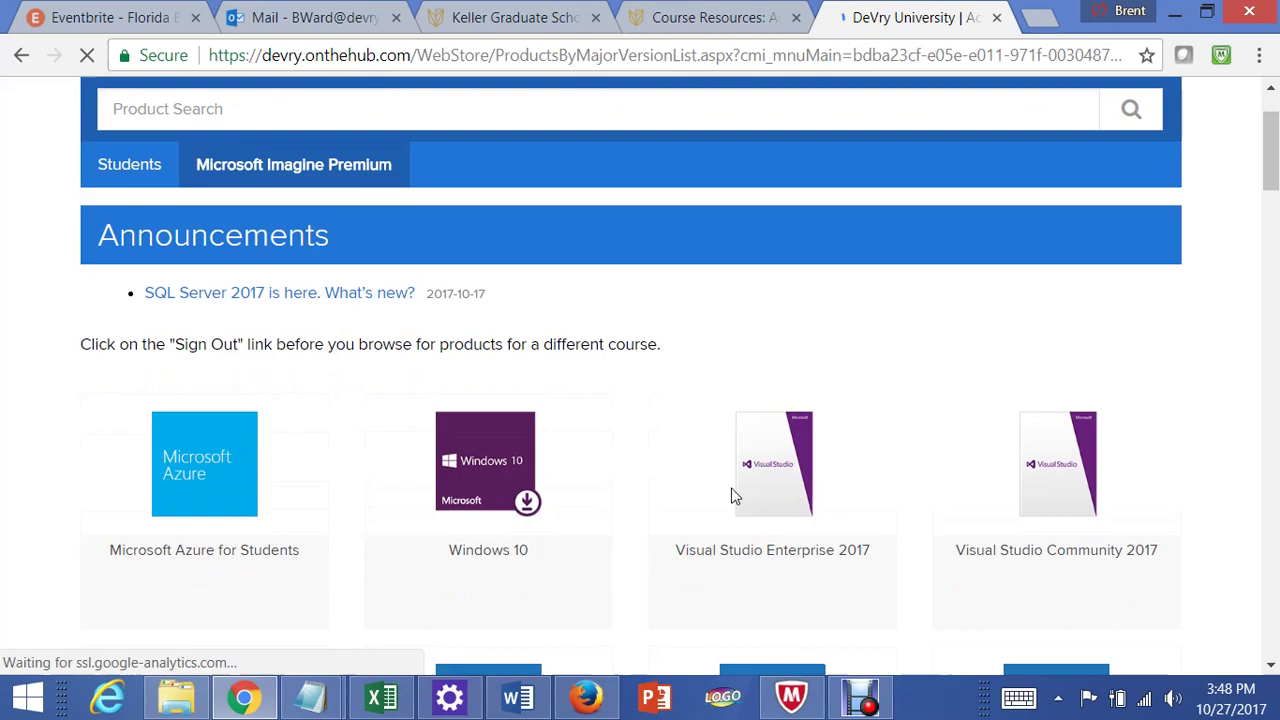
{"action": "scroll", "coordinate": [733, 495], "scroll_direction": "down", "scroll_amount": 7}
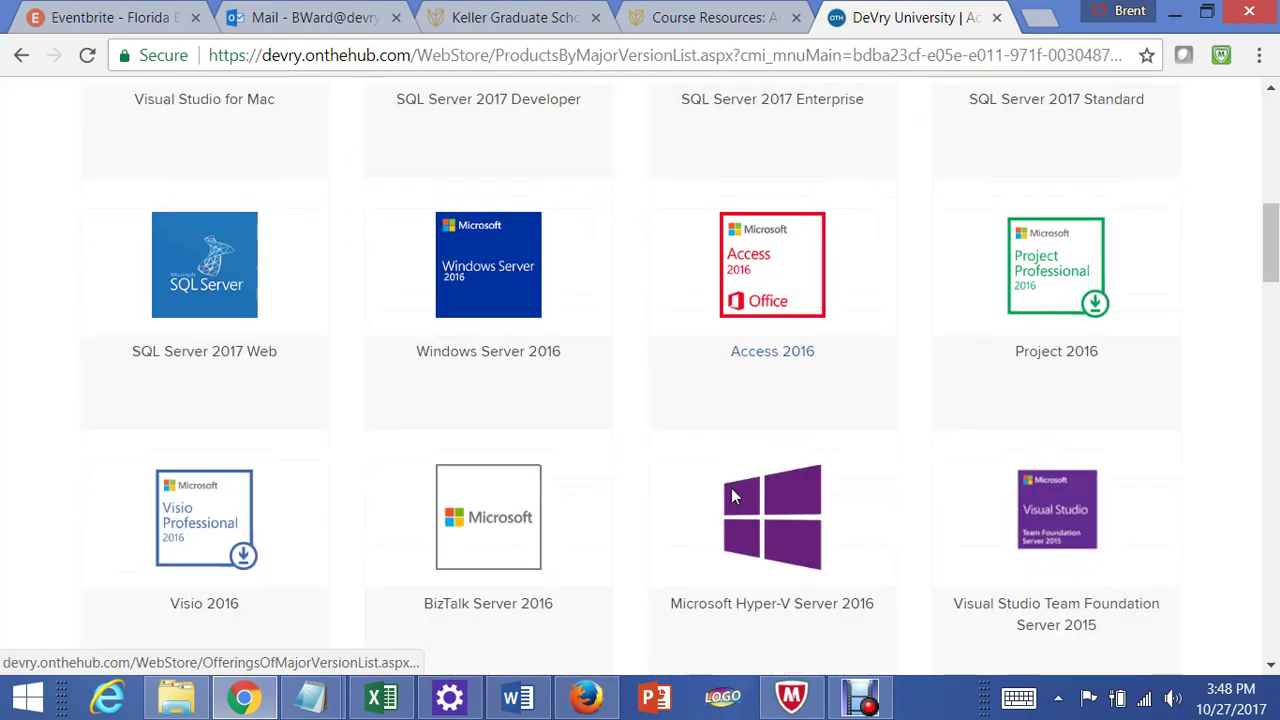
{"action": "scroll", "coordinate": [733, 493], "scroll_direction": "up", "scroll_amount": 12}
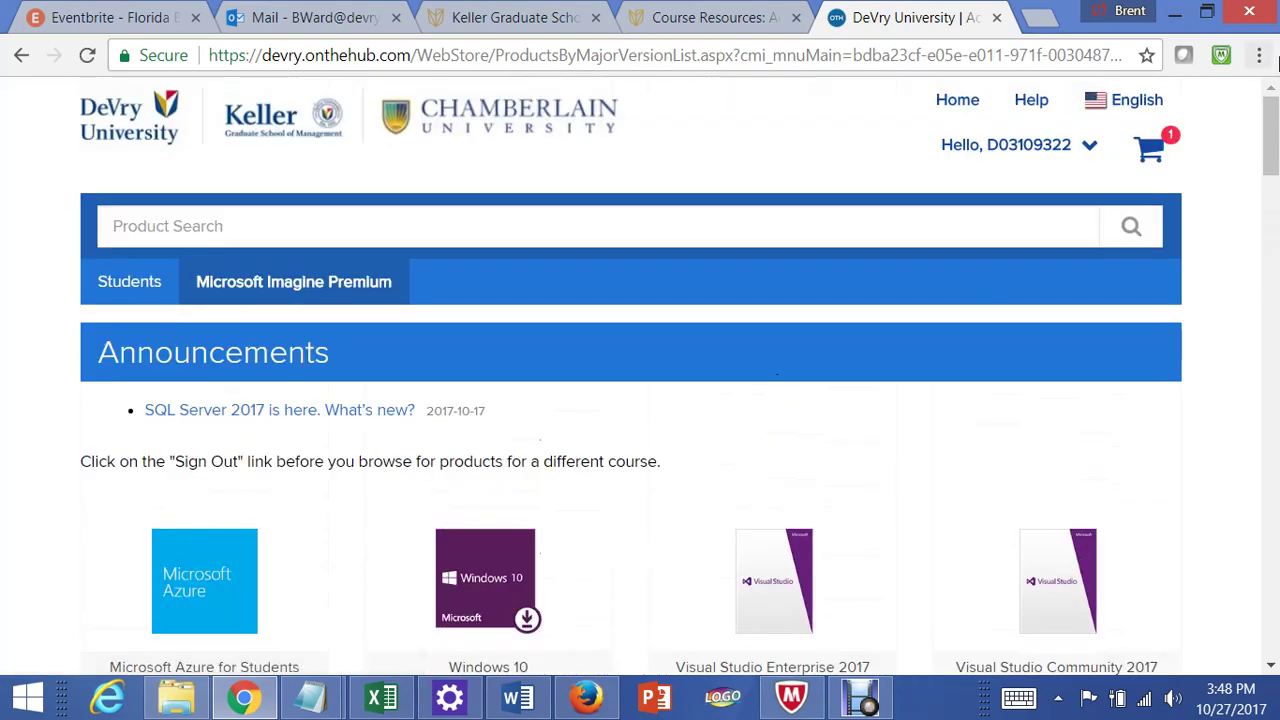
Step: Find '2013' on the catalogue page and step through the 8 matches to Access 2013
{"action": "left_click", "coordinate": [1259, 55]}
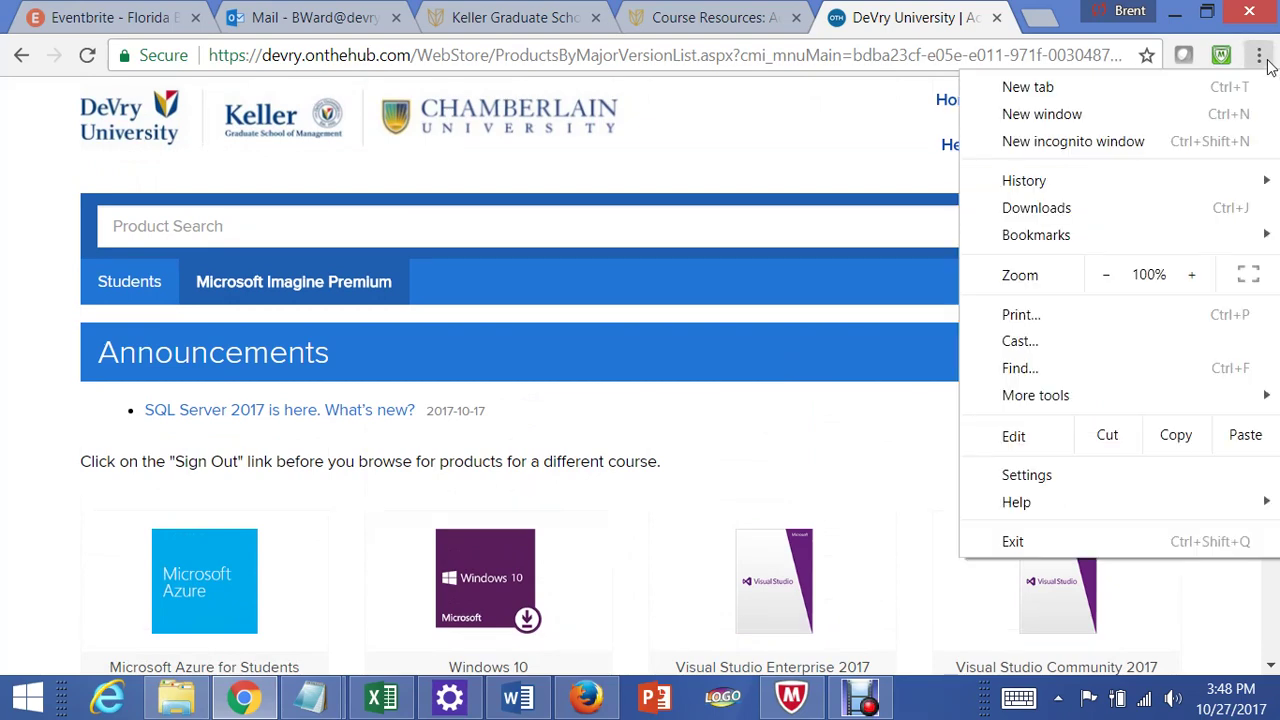
{"action": "left_click", "coordinate": [1066, 368]}
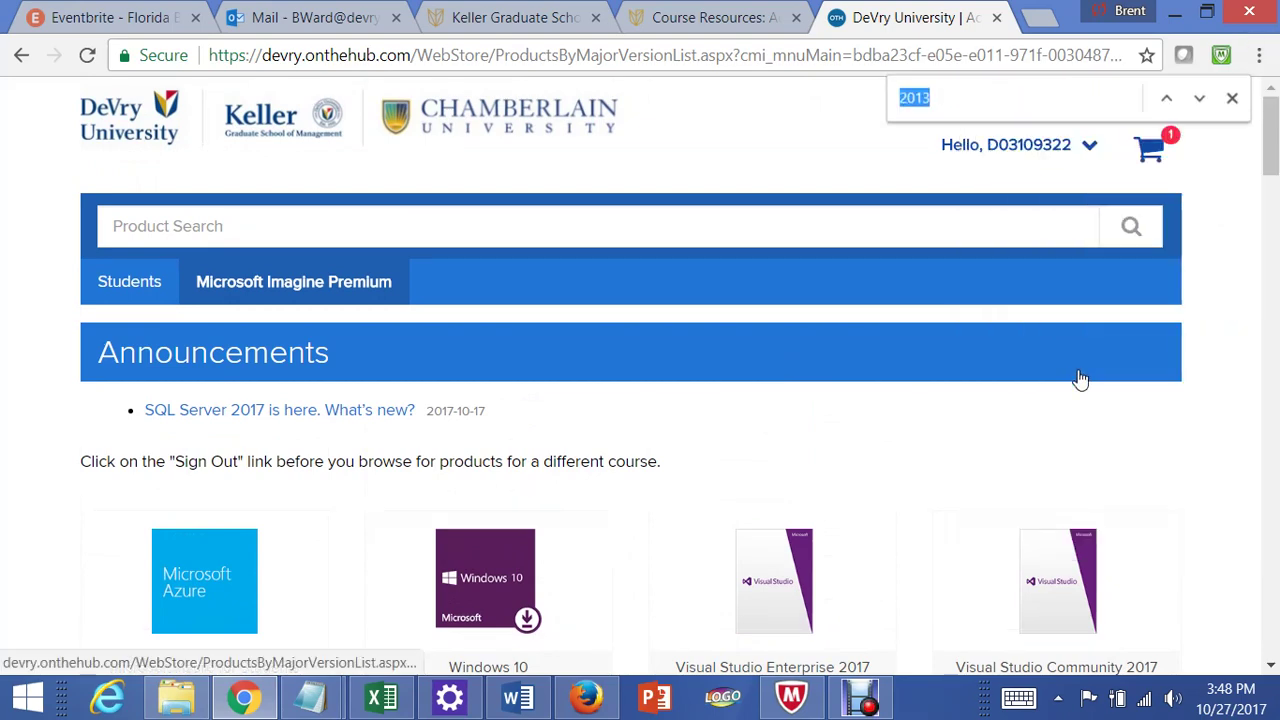
{"action": "type", "text": "2013"}
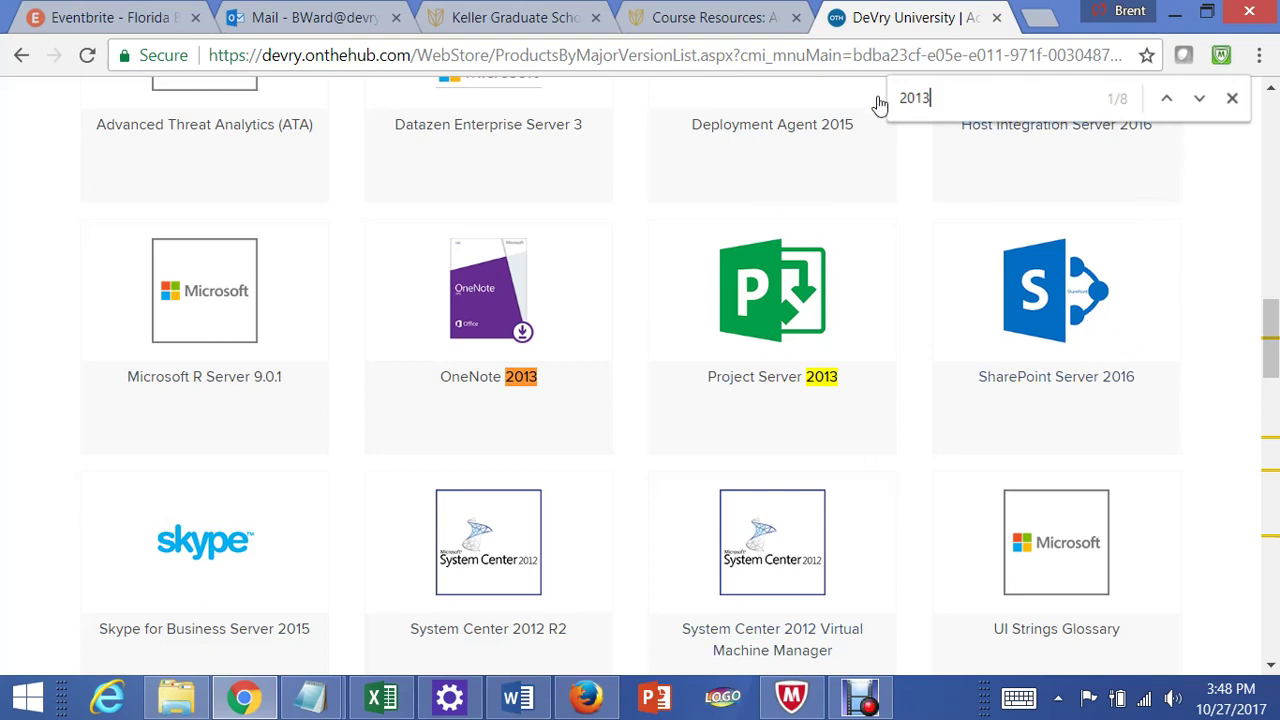
{"action": "left_click", "coordinate": [1203, 106]}
{"action": "left_click", "coordinate": [1200, 100]}
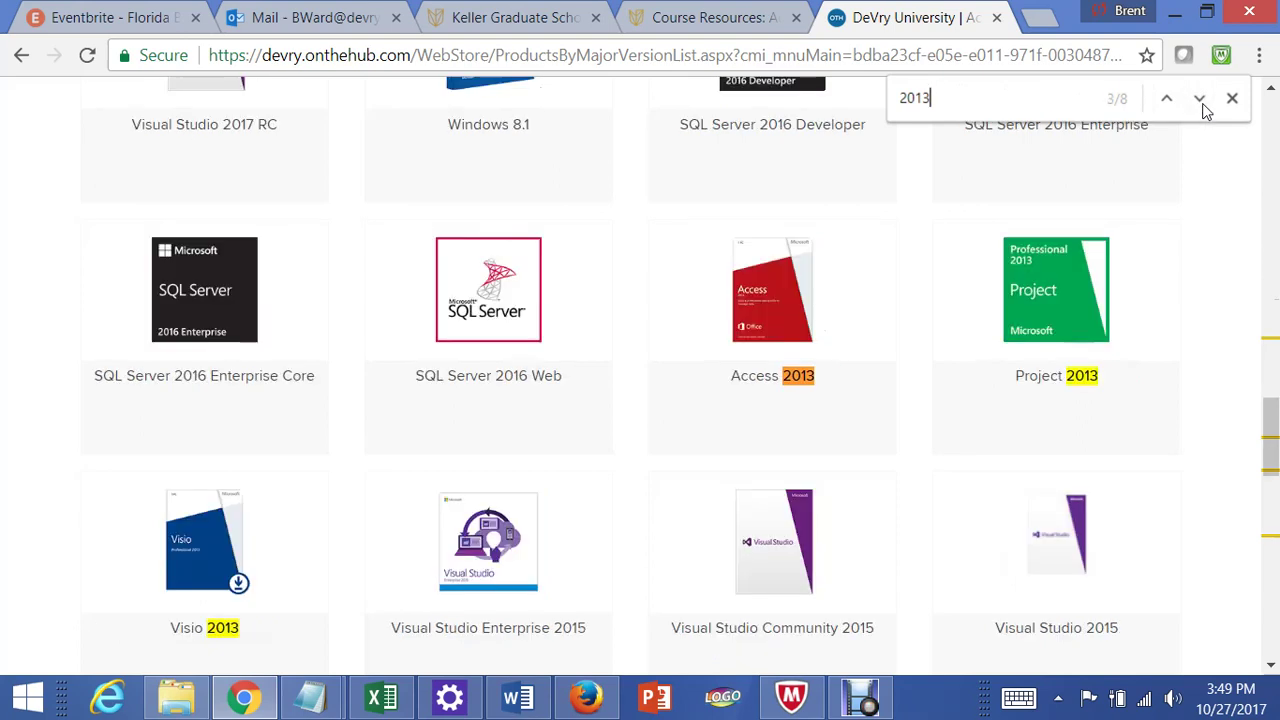
Step: Review the Access 2013 32/64-bit (English) offering details, then return to the Access 2013 page
{"action": "left_click", "coordinate": [775, 305]}
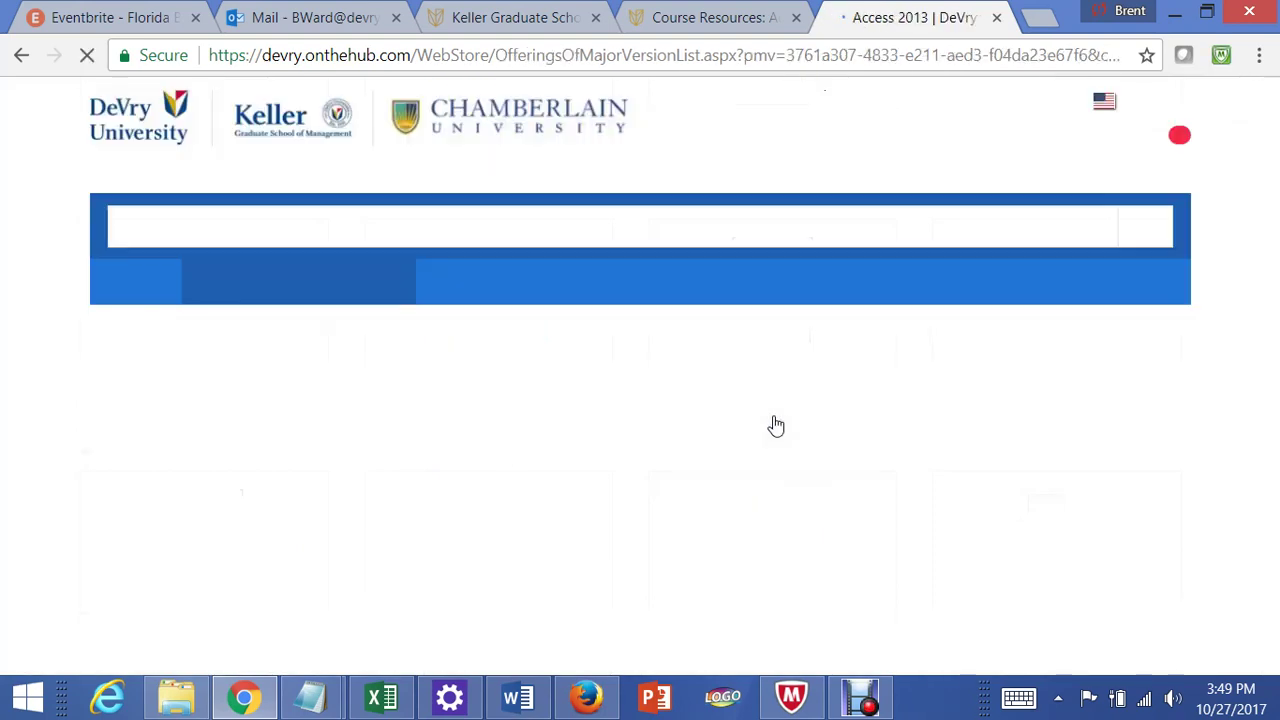
{"action": "scroll", "coordinate": [743, 430], "scroll_direction": "down", "scroll_amount": 3}
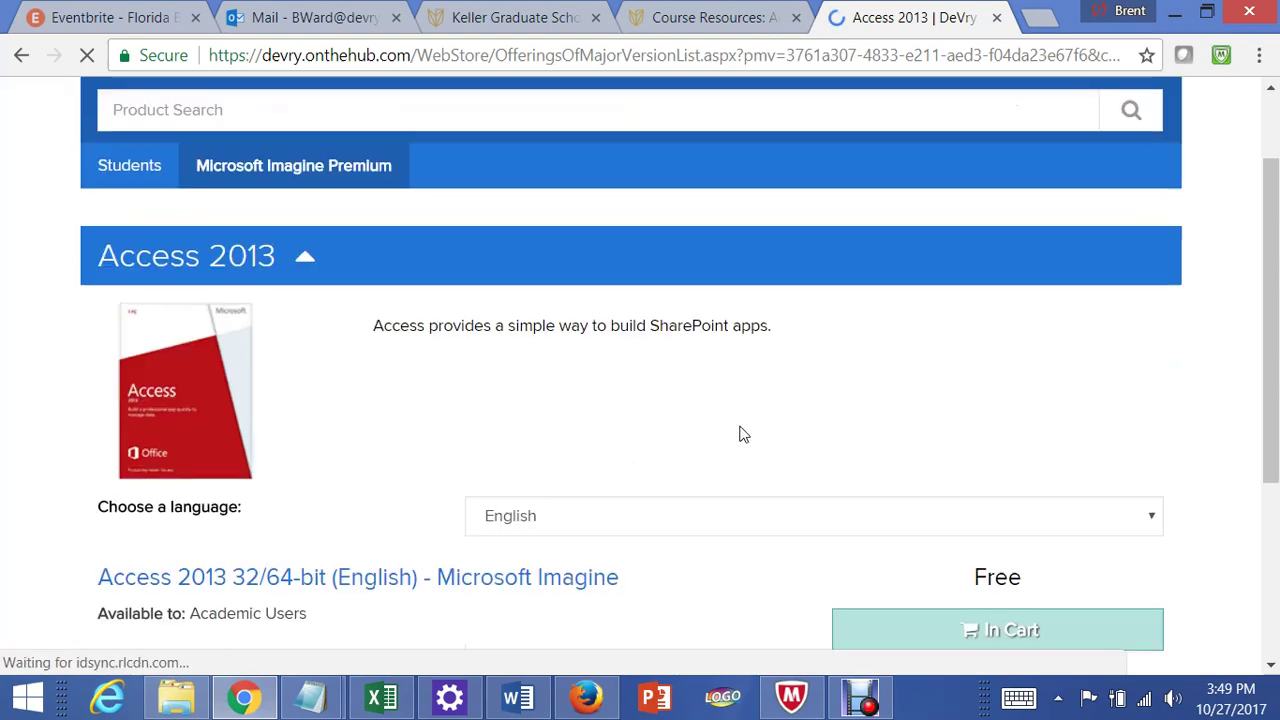
{"action": "scroll", "coordinate": [743, 434], "scroll_direction": "down", "scroll_amount": 1}
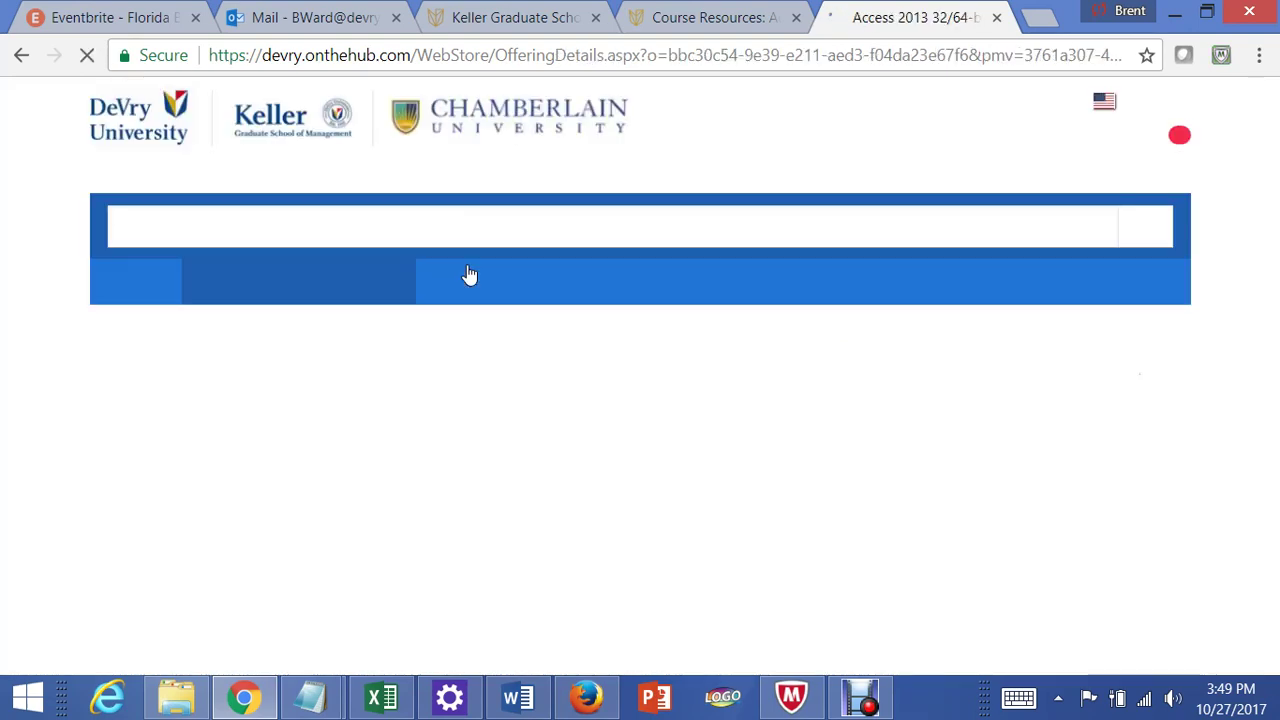
{"action": "scroll", "coordinate": [541, 328], "scroll_direction": "down", "scroll_amount": 2}
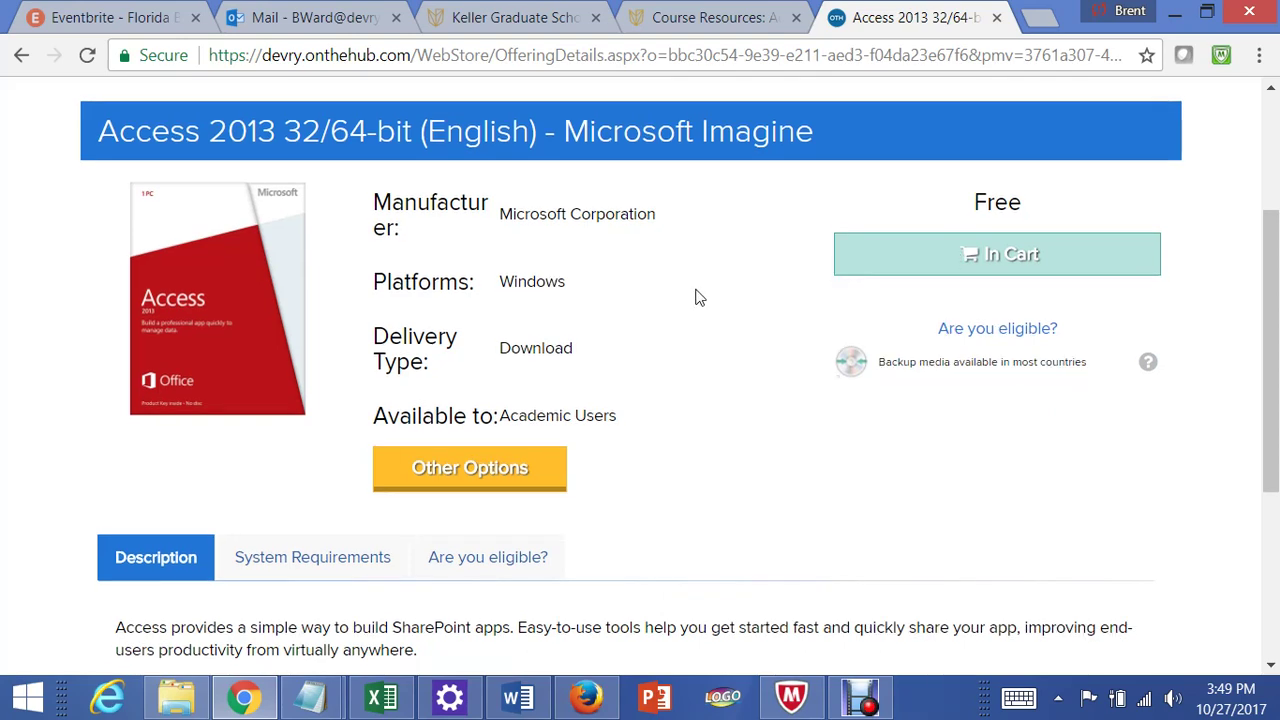
{"action": "scroll", "coordinate": [690, 310], "scroll_direction": "down", "scroll_amount": 1}
{"action": "scroll", "coordinate": [684, 325], "scroll_direction": "up", "scroll_amount": 1}
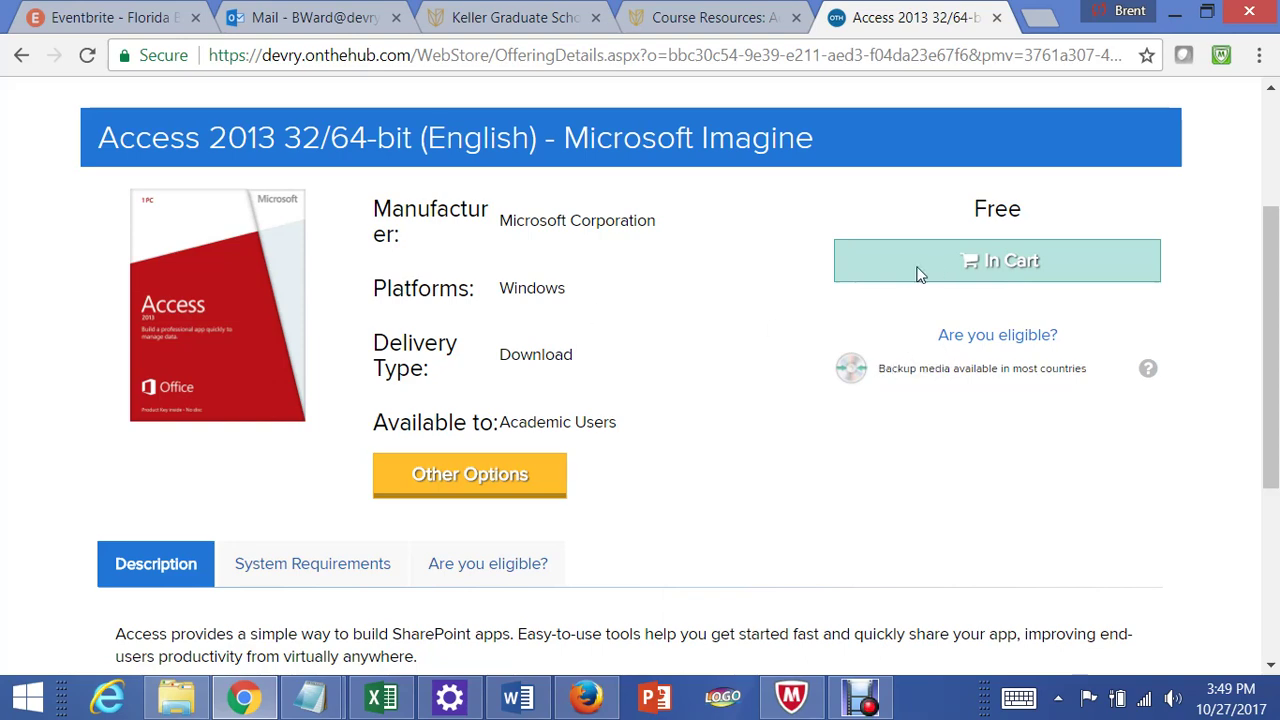
{"action": "scroll", "coordinate": [575, 332], "scroll_direction": "up", "scroll_amount": 2}
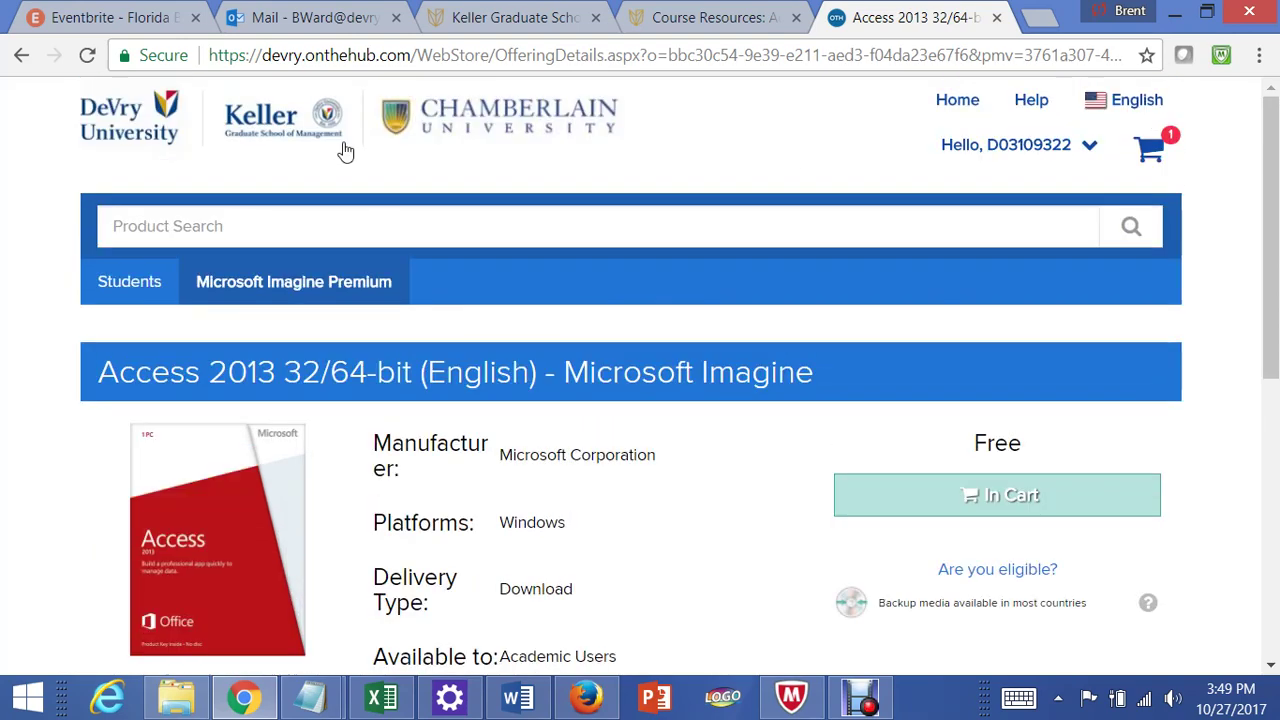
{"action": "left_click", "coordinate": [22, 56]}
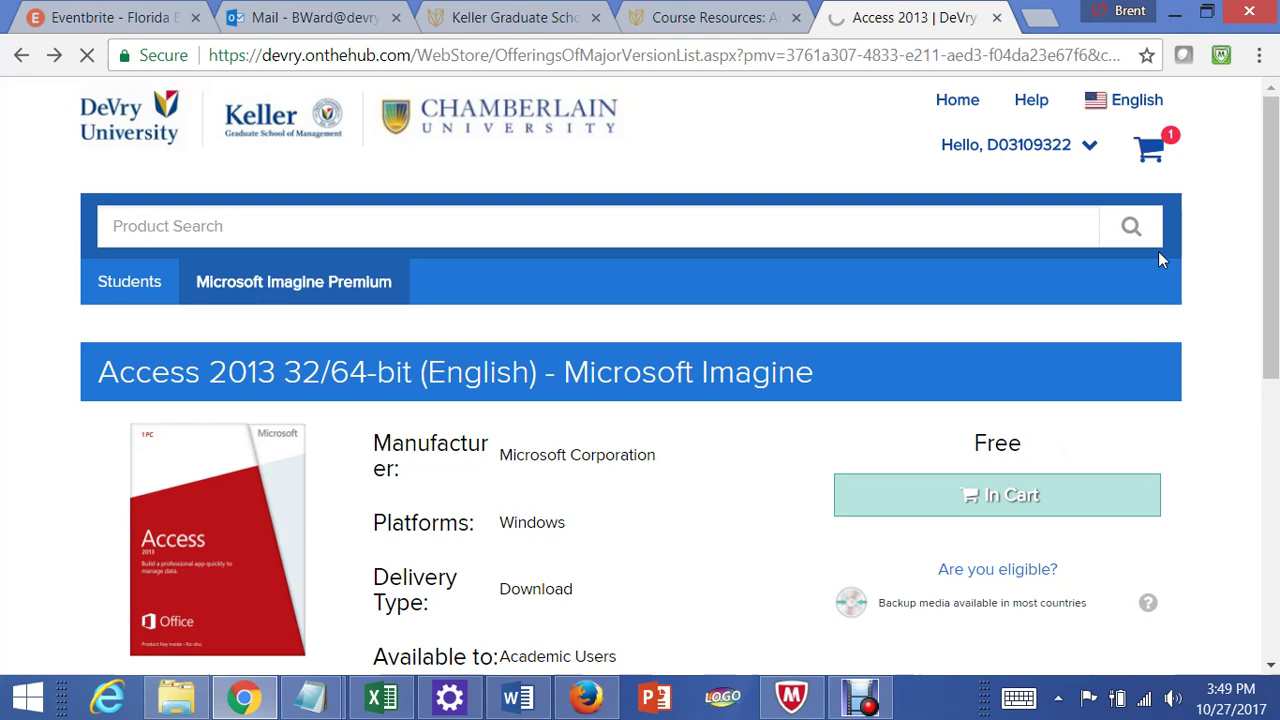
{"action": "scroll", "coordinate": [1045, 401], "scroll_direction": "up", "scroll_amount": 4}
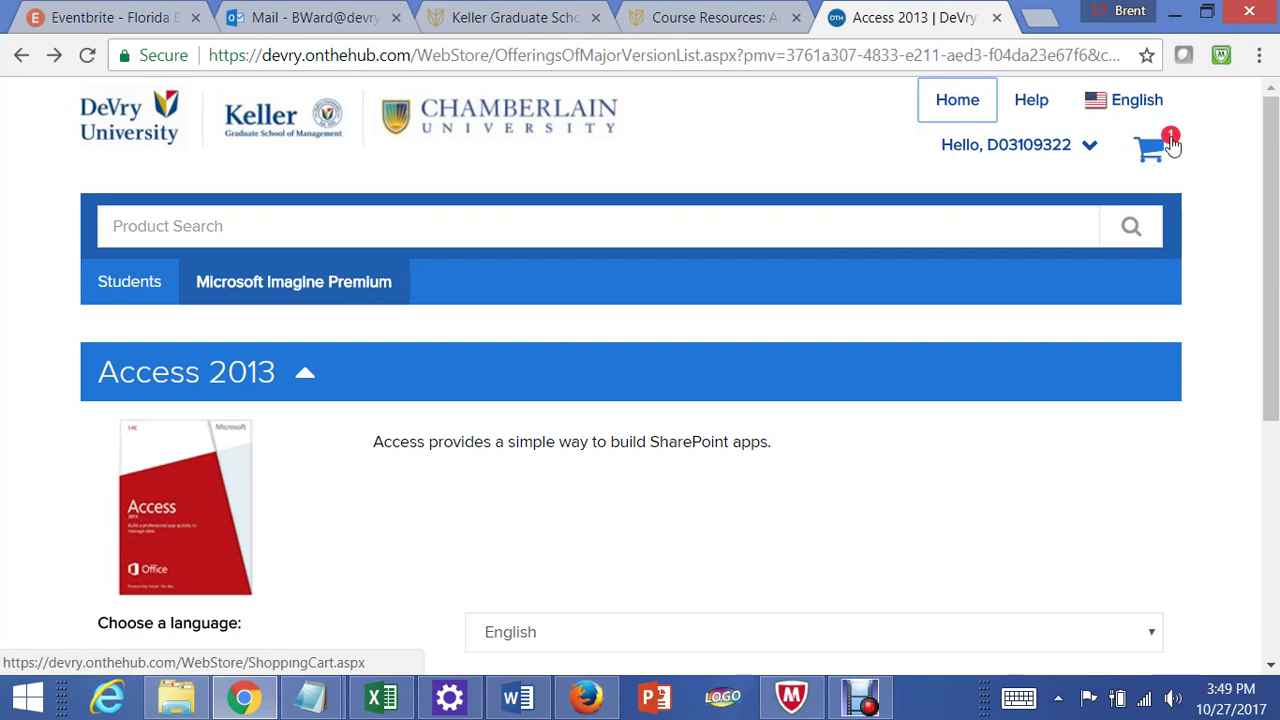
Step: Open Your Cart and remove the Access 2013 item, leaving a count of 0
{"action": "left_click", "coordinate": [1170, 146]}
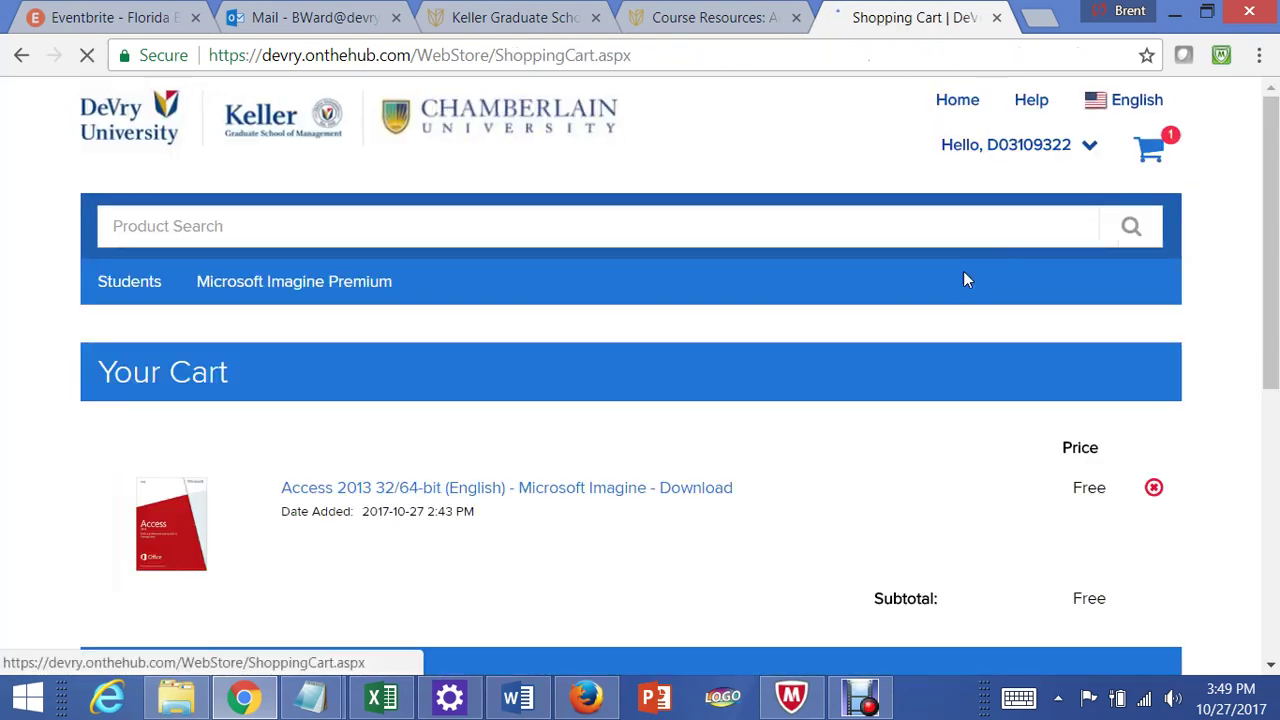
{"action": "scroll", "coordinate": [1074, 494], "scroll_direction": "down", "scroll_amount": 1}
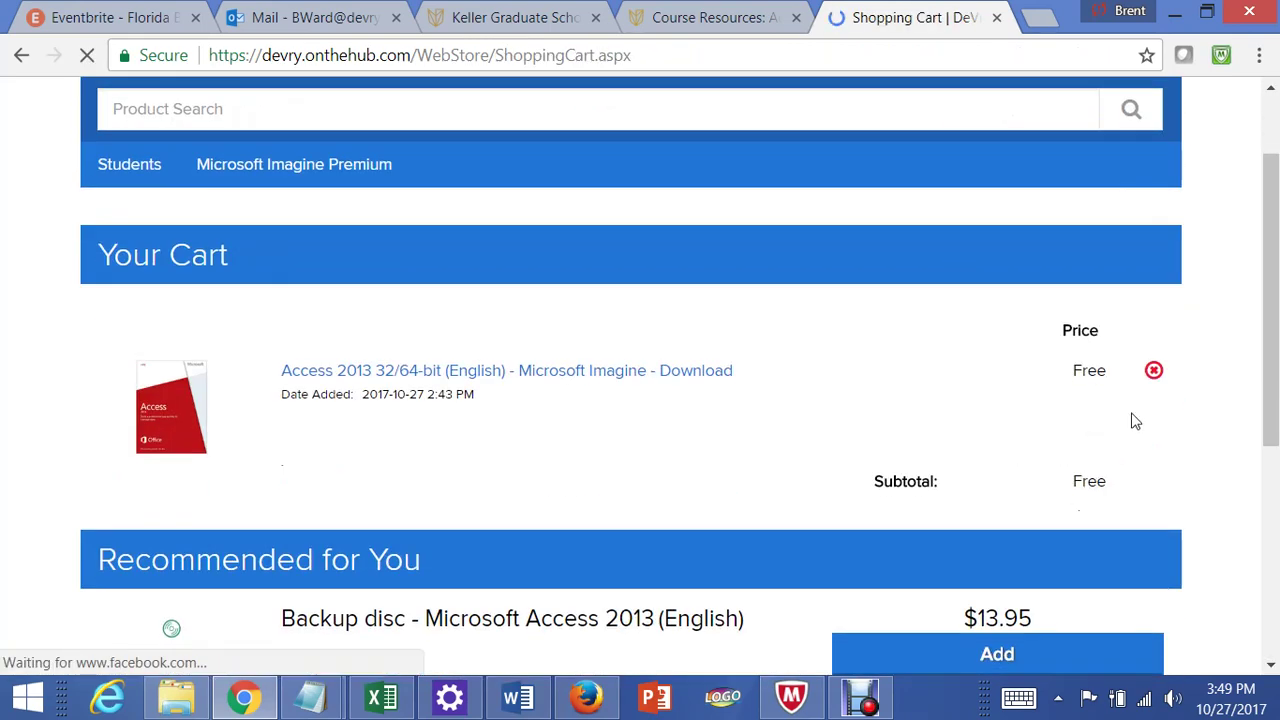
{"action": "left_click", "coordinate": [1154, 371]}
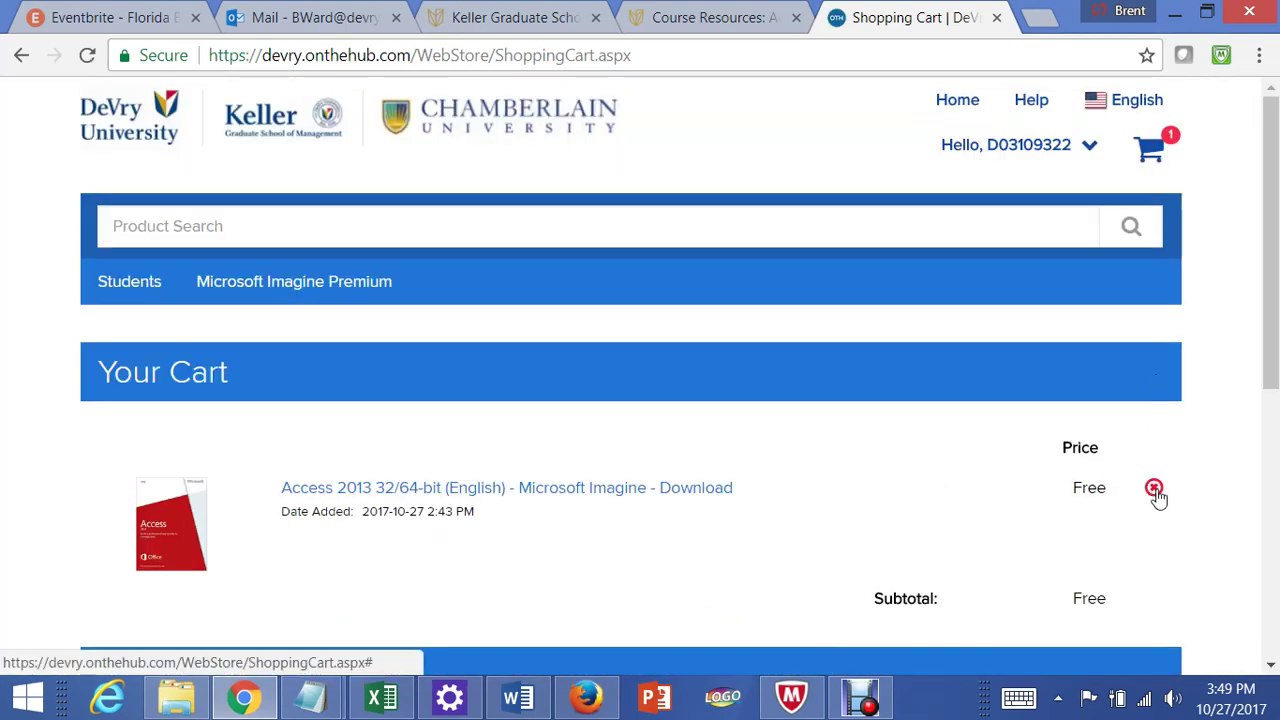
{"action": "left_click", "coordinate": [1154, 490]}
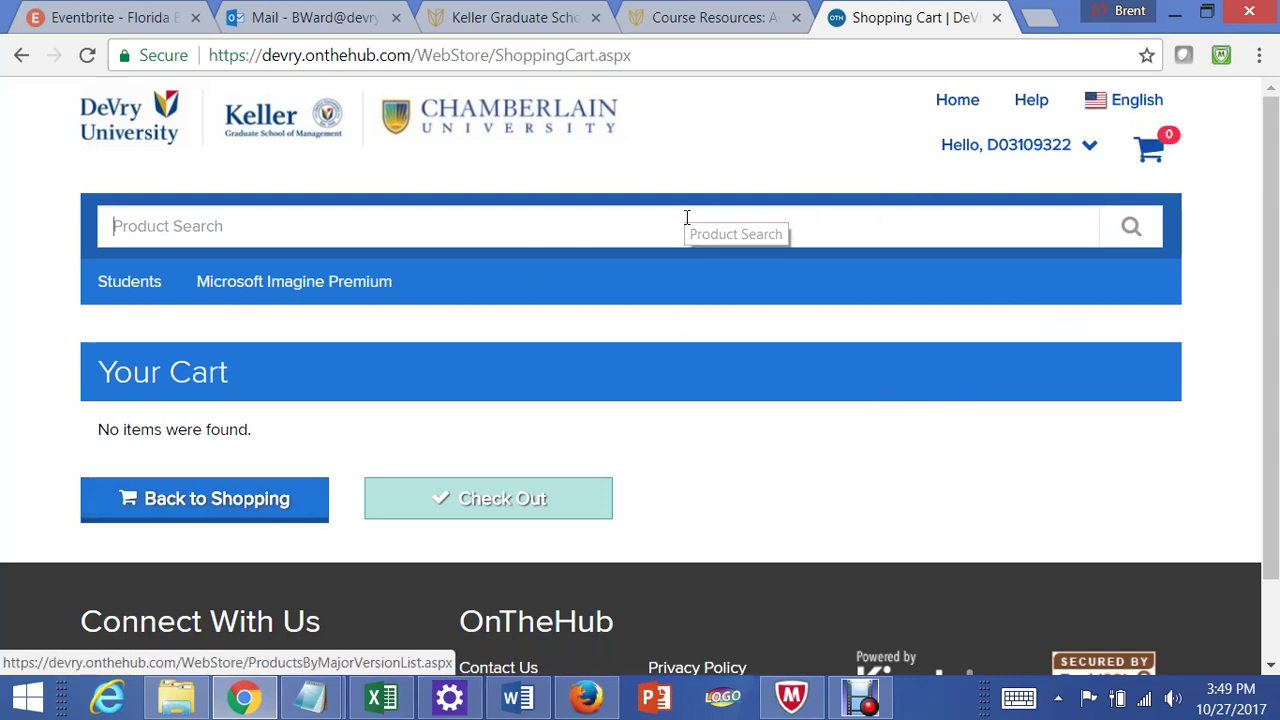
Step: Search the store for '2013', look through the results, then return to the Microsoft Imagine Premium list
{"action": "left_click", "coordinate": [294, 290]}
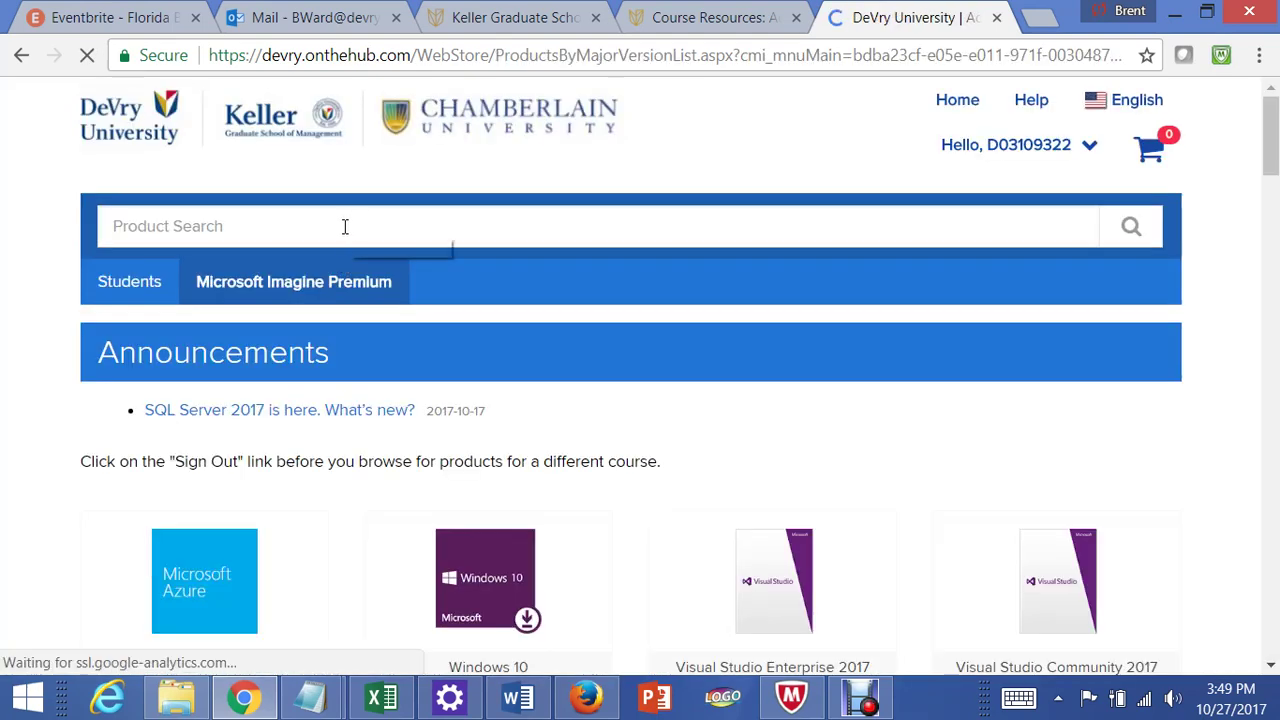
{"action": "left_click", "coordinate": [345, 226]}
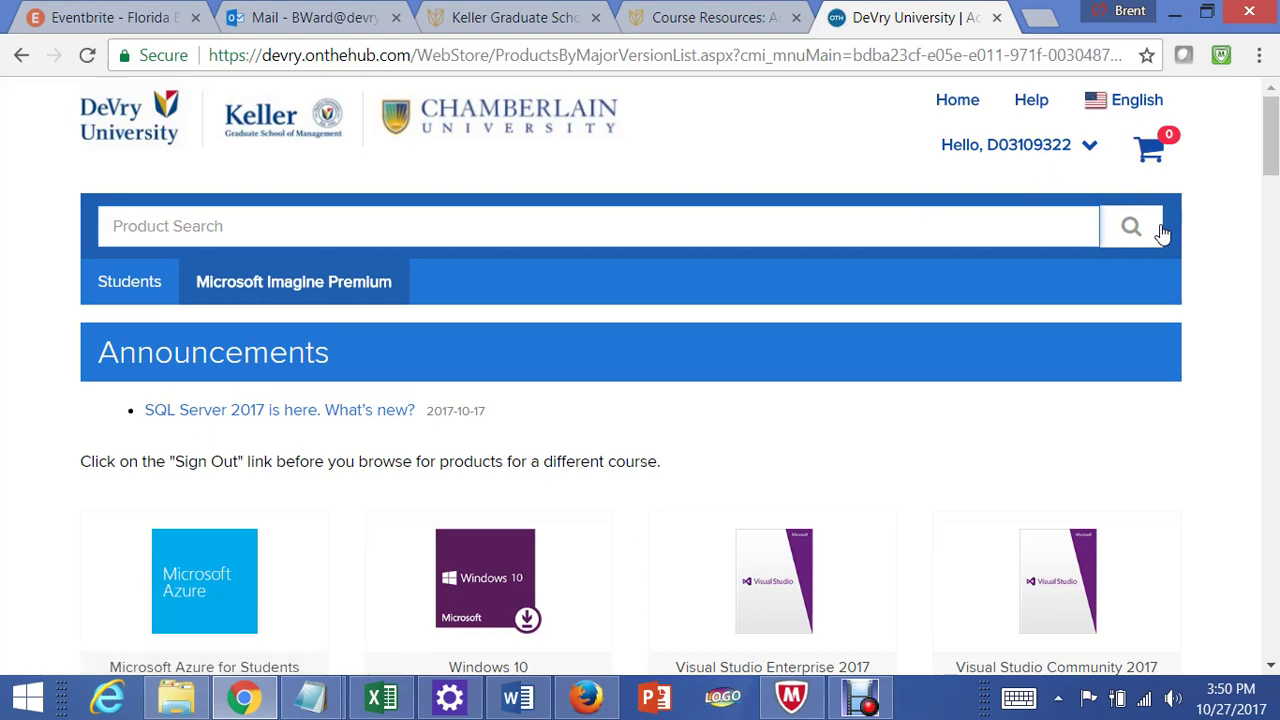
{"action": "type", "text": "2013"}
{"action": "left_click", "coordinate": [1160, 230]}
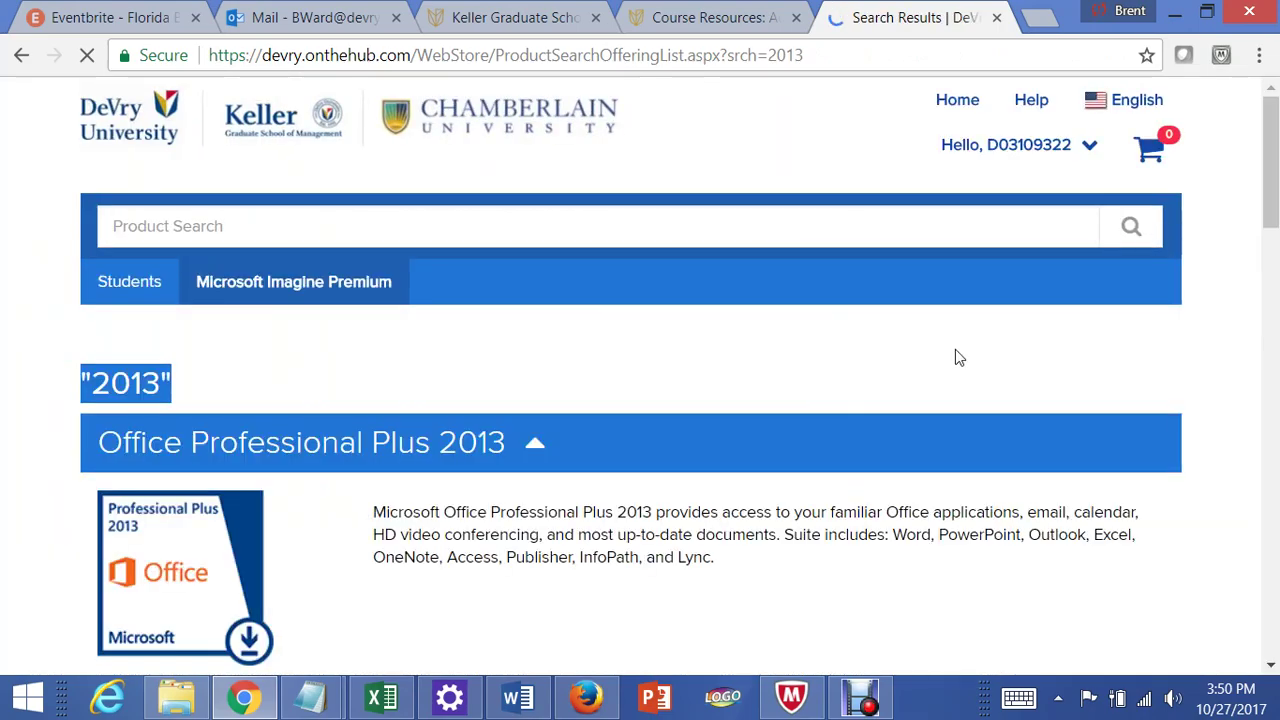
{"action": "scroll", "coordinate": [955, 350], "scroll_direction": "down", "scroll_amount": 1}
{"action": "scroll", "coordinate": [955, 358], "scroll_direction": "down", "scroll_amount": 6}
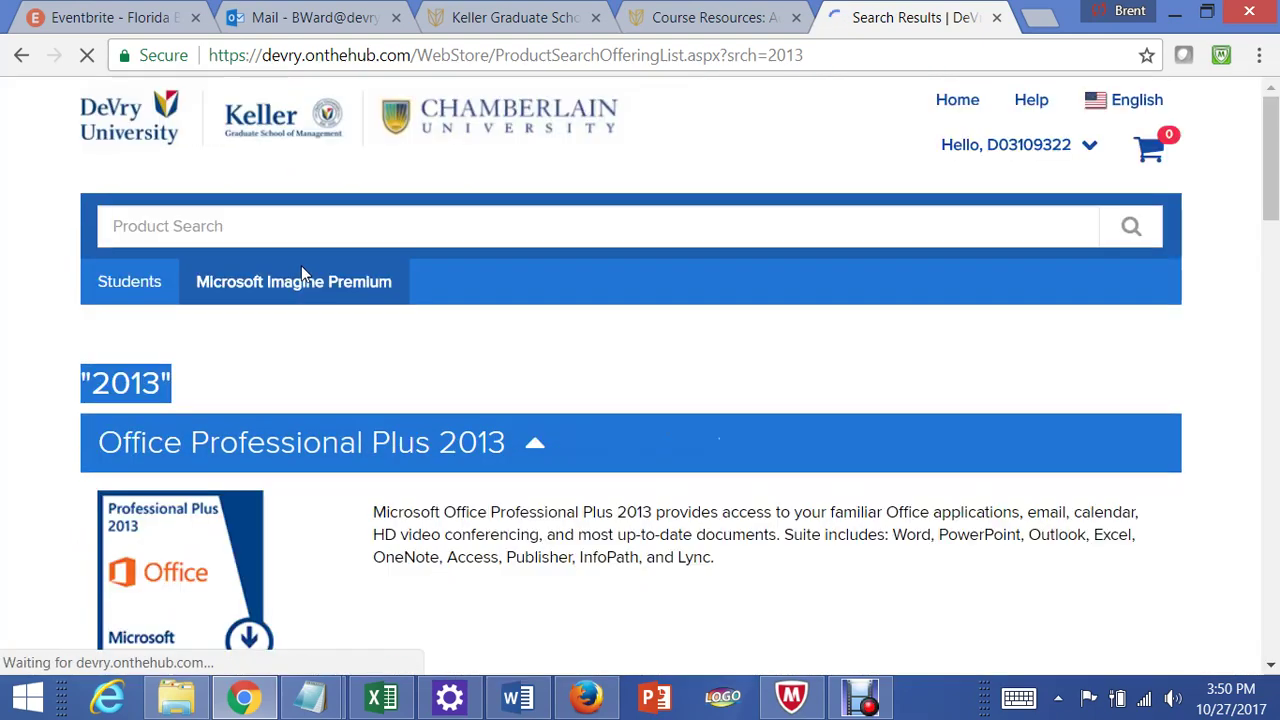
{"action": "left_click", "coordinate": [301, 278]}
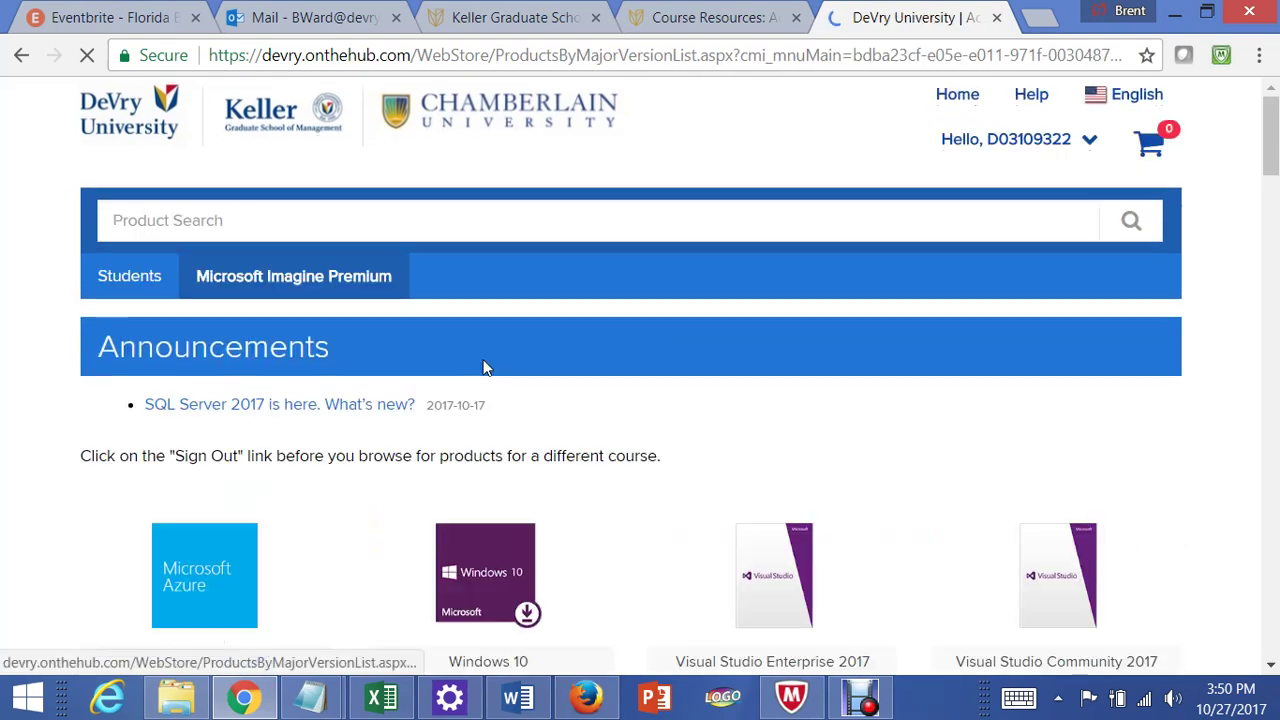
Step: Find '2013' on the catalogue page, step to the Access 2013 match, and open its tile
{"action": "scroll", "coordinate": [484, 368], "scroll_direction": "down", "scroll_amount": 5}
{"action": "scroll", "coordinate": [490, 368], "scroll_direction": "up", "scroll_amount": 5}
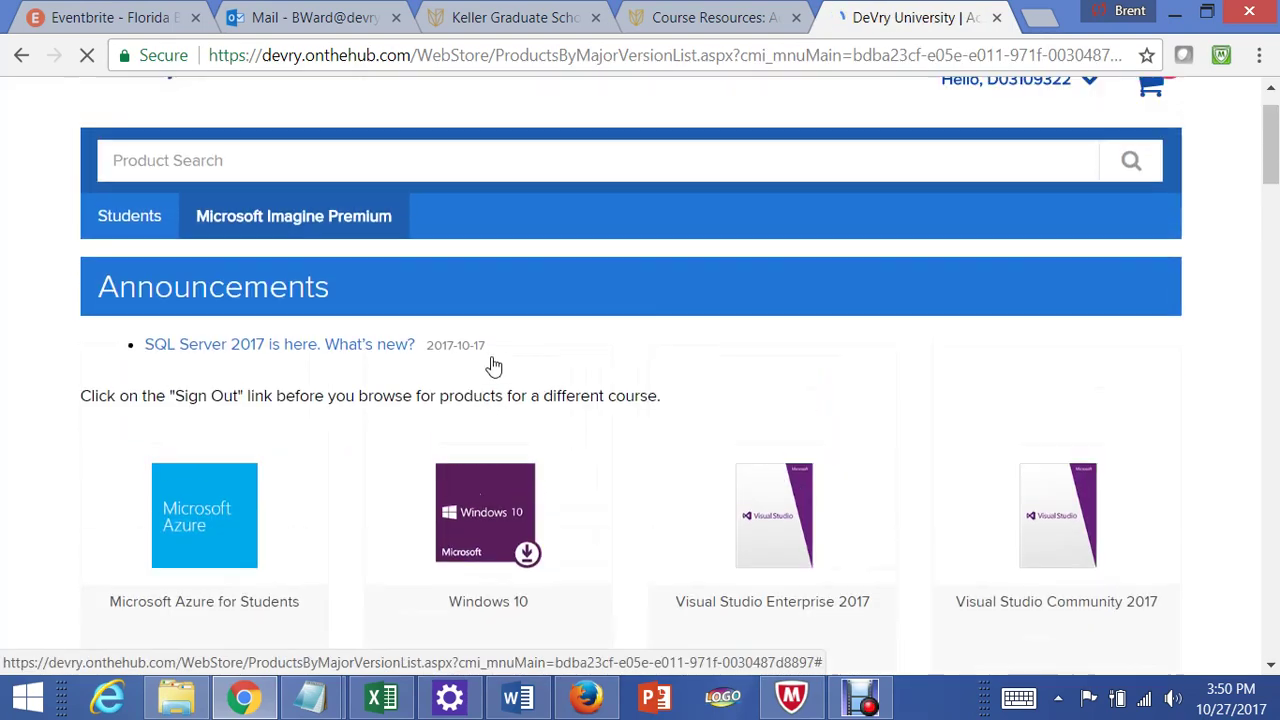
{"action": "left_click", "coordinate": [1259, 55]}
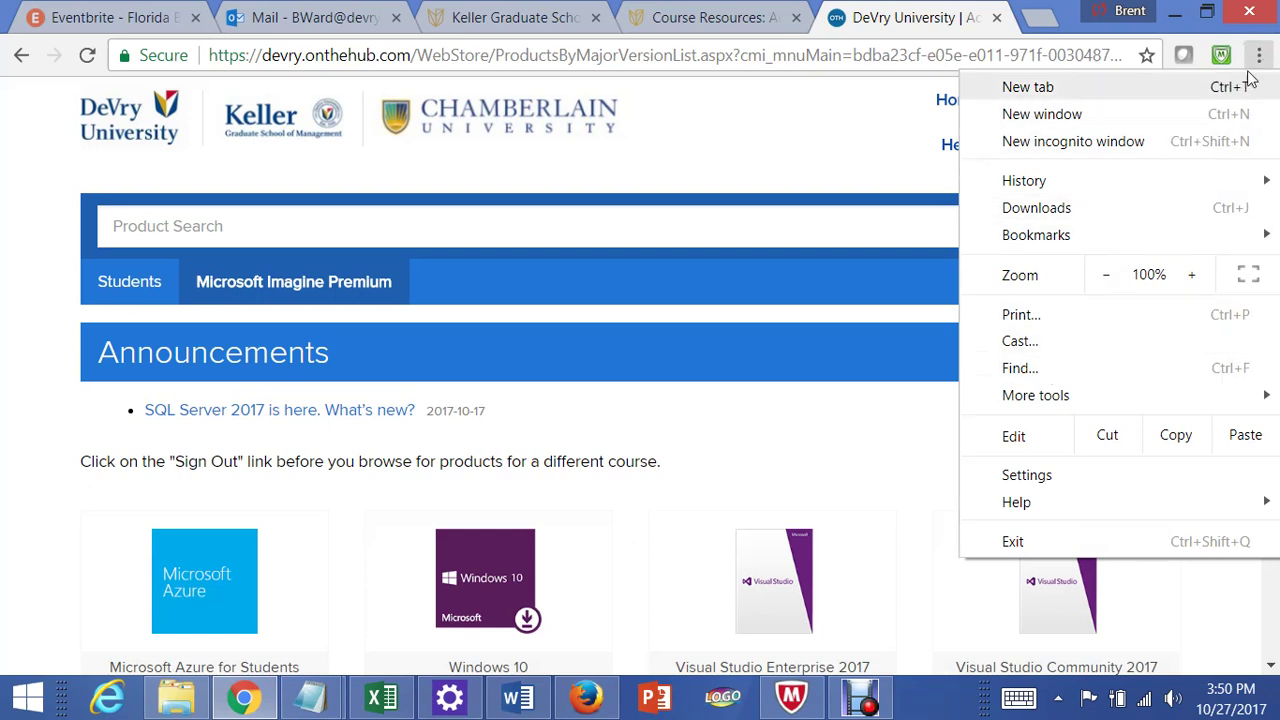
{"action": "left_click", "coordinate": [1034, 368]}
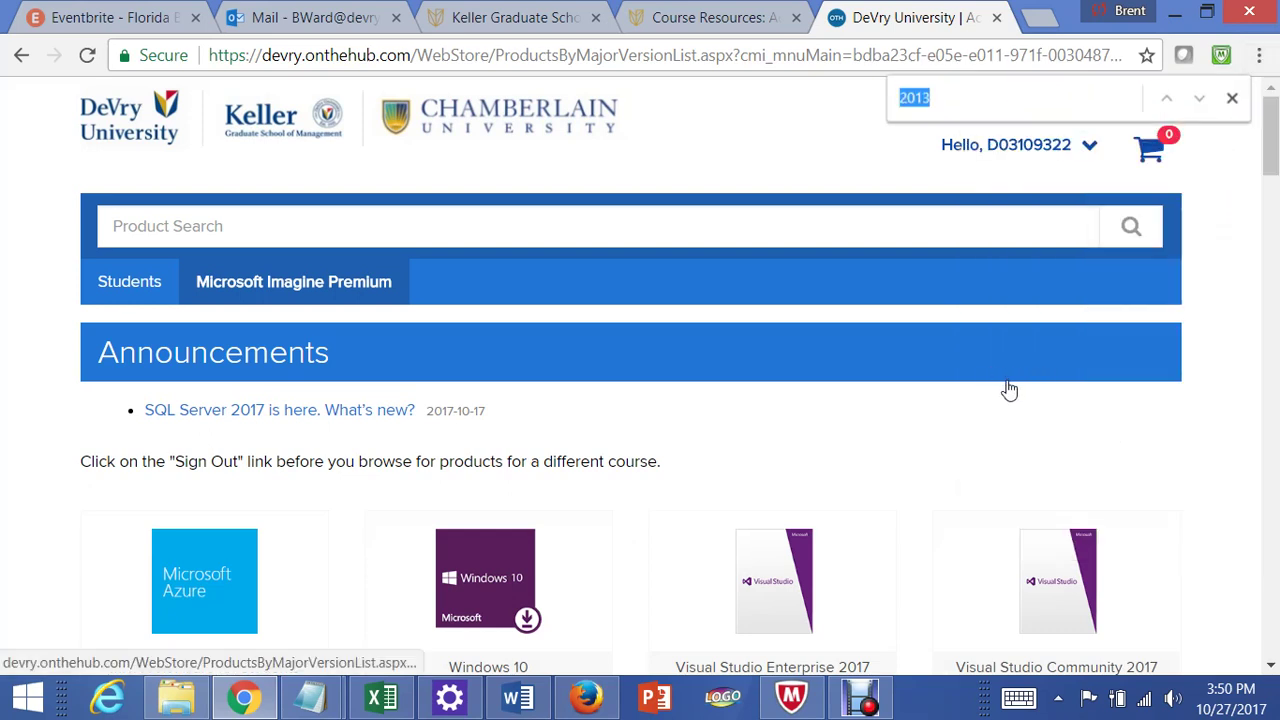
{"action": "type", "text": "2013"}
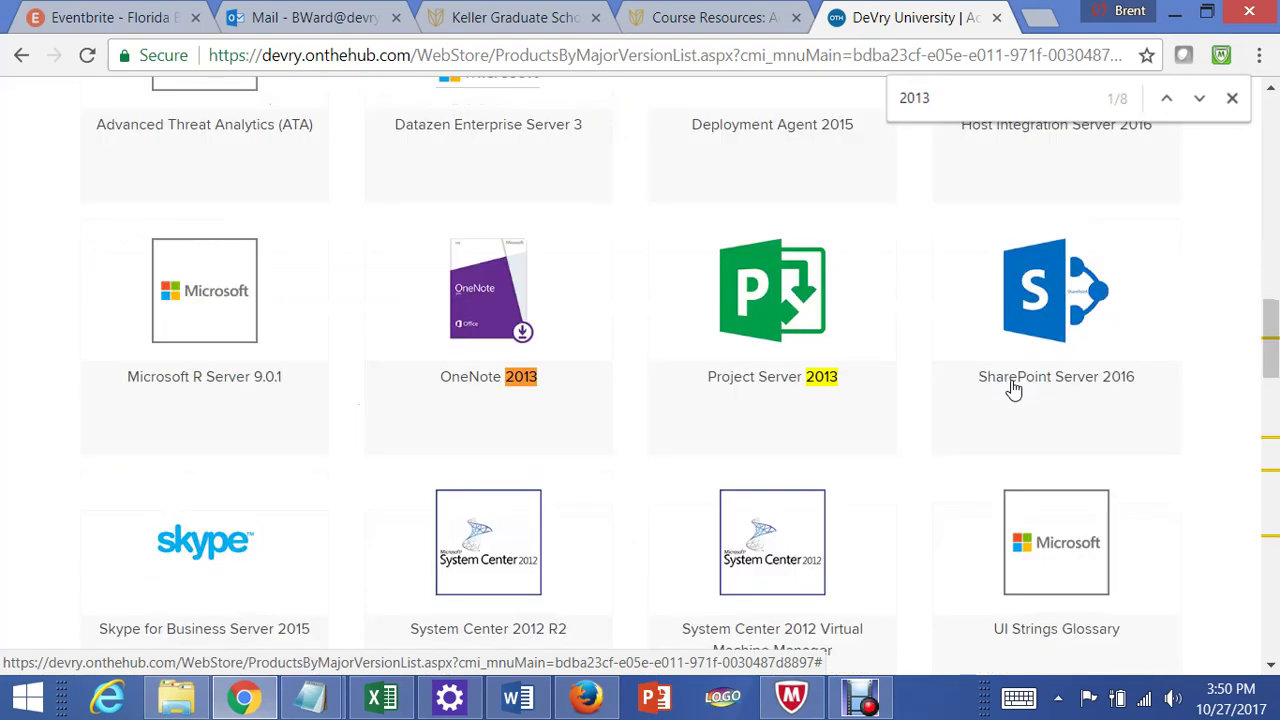
{"action": "left_click", "coordinate": [1199, 99]}
{"action": "left_click", "coordinate": [1199, 99]}
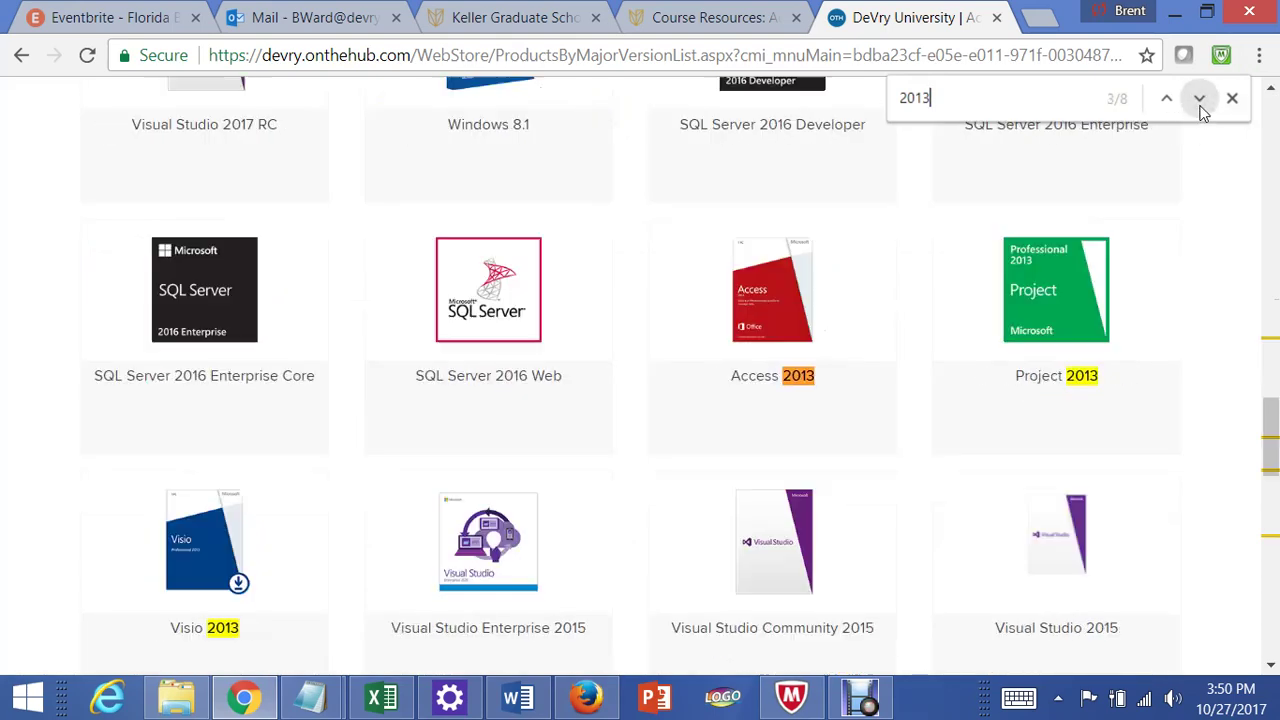
{"action": "left_click", "coordinate": [785, 338]}
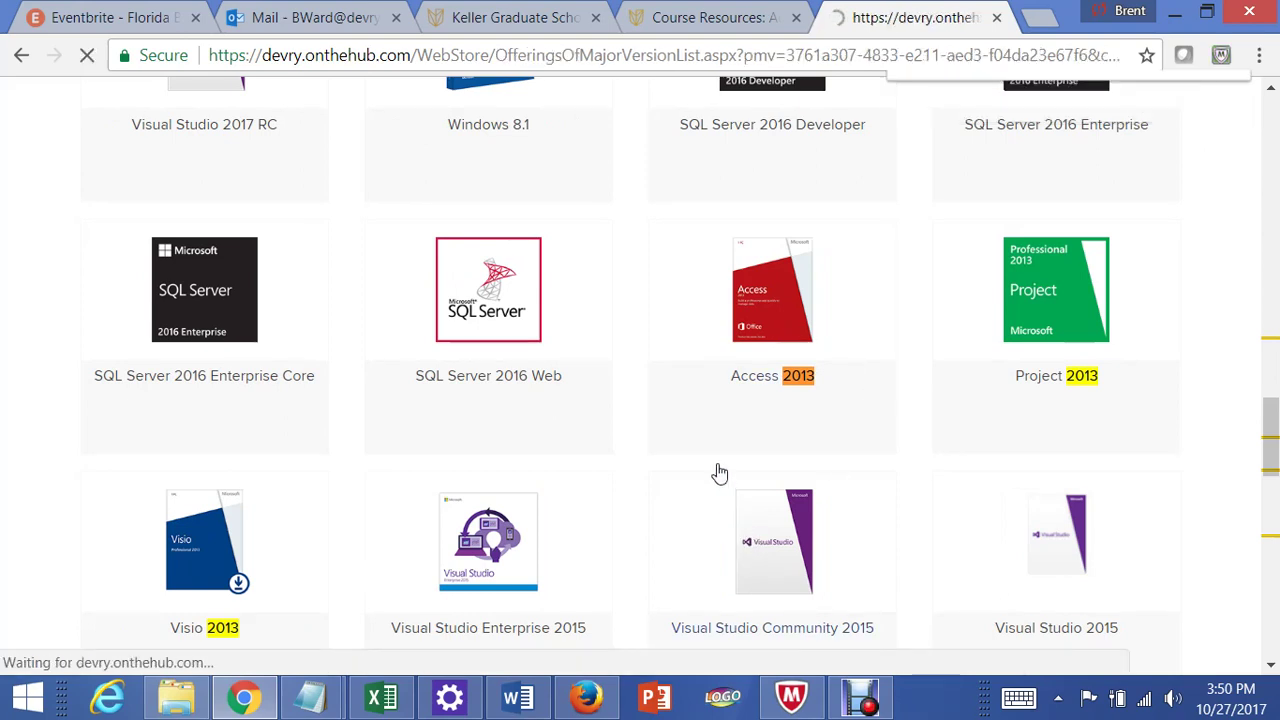
Step: Put Access 2013 32/64-bit (English) in the cart at quantity 1, free, and review the cart pop-up
{"action": "scroll", "coordinate": [752, 430], "scroll_direction": "down", "scroll_amount": 2}
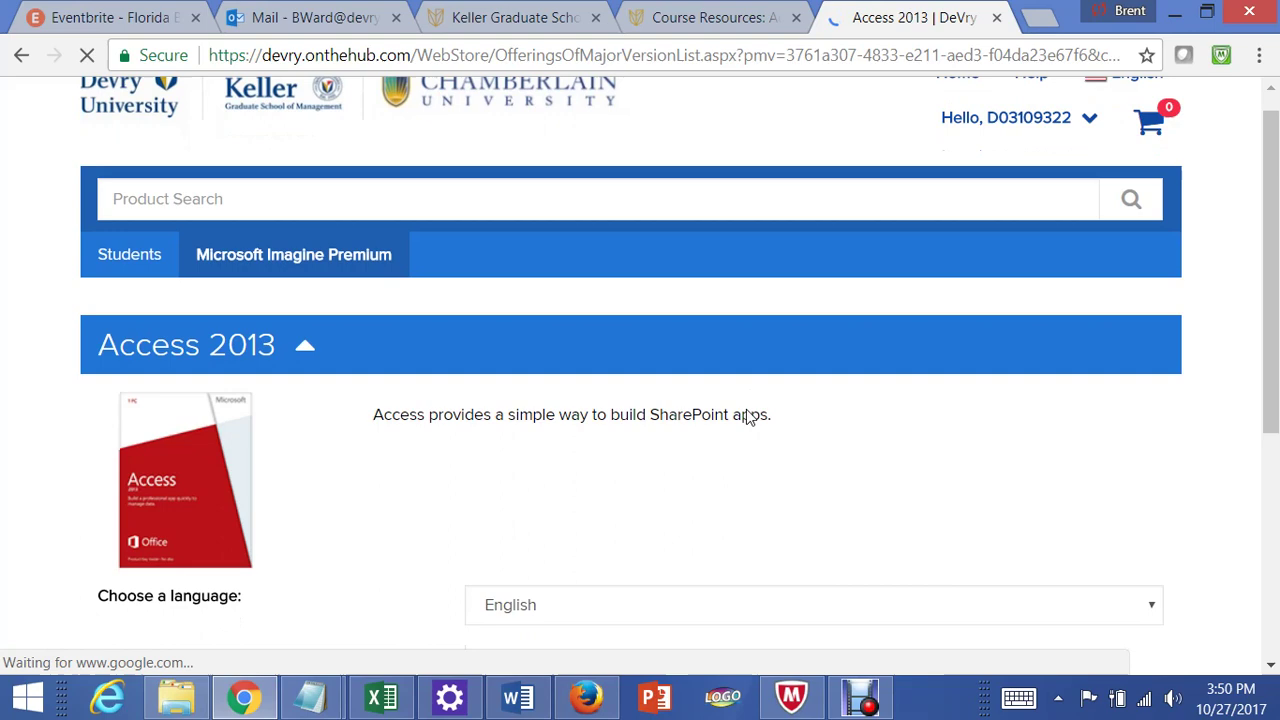
{"action": "scroll", "coordinate": [730, 428], "scroll_direction": "down", "scroll_amount": 3}
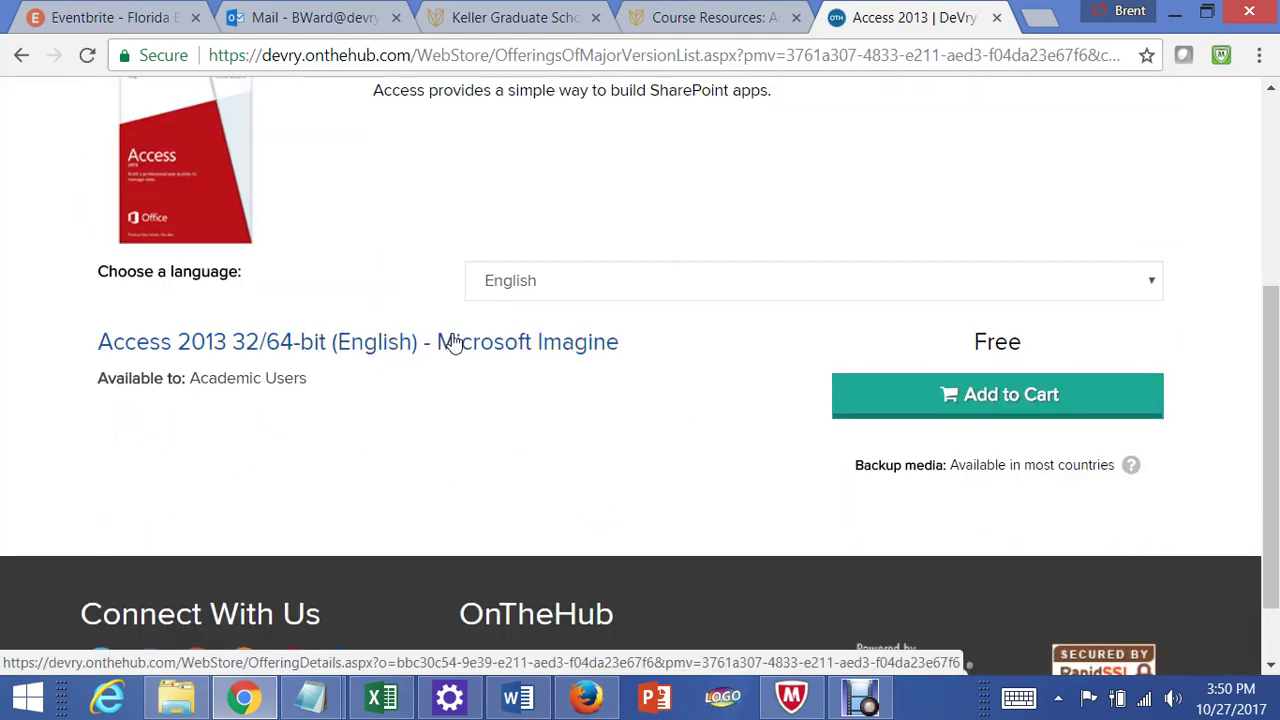
{"action": "left_click", "coordinate": [993, 400]}
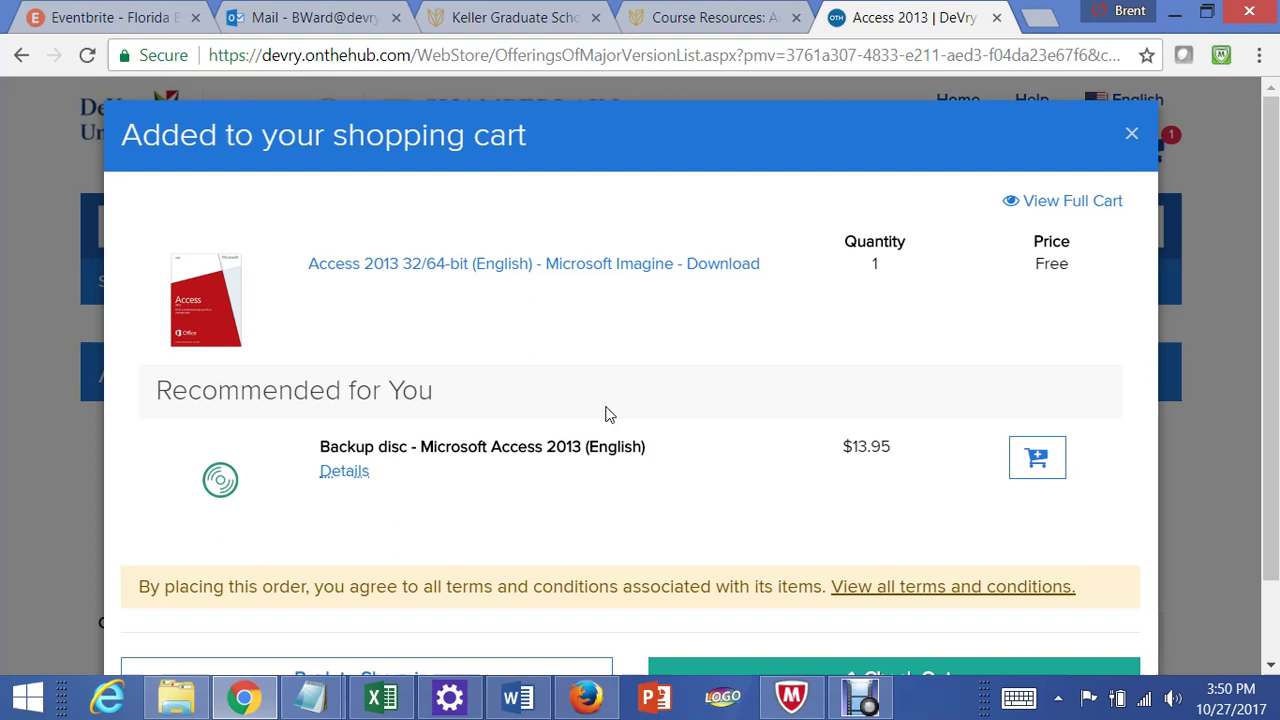
{"action": "scroll", "coordinate": [605, 414], "scroll_direction": "down", "scroll_amount": 1}
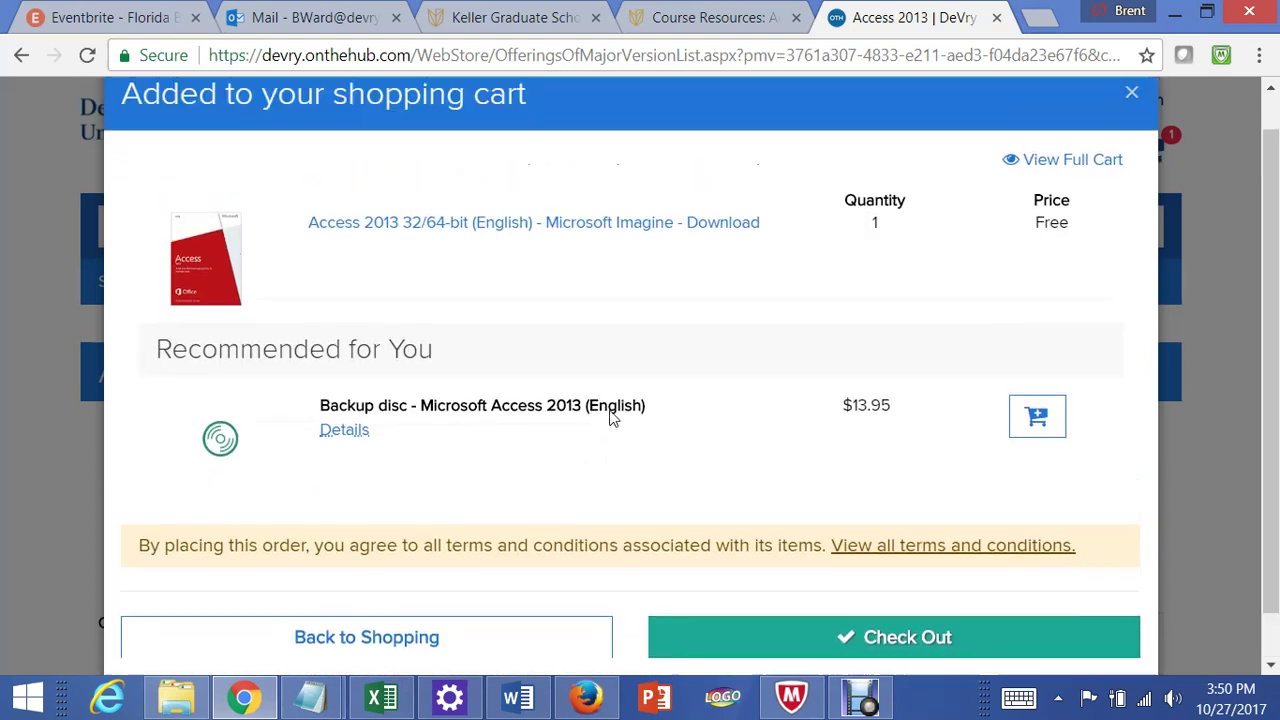
{"action": "scroll", "coordinate": [612, 418], "scroll_direction": "up", "scroll_amount": 1}
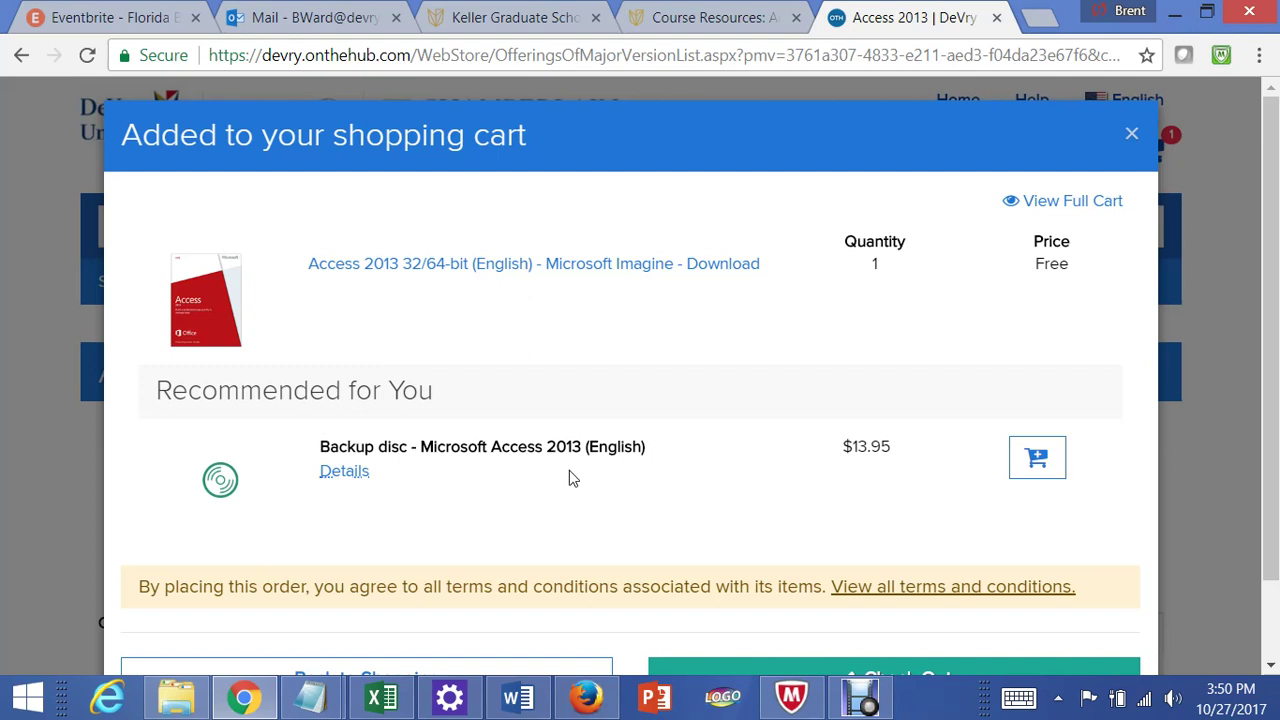
{"action": "scroll", "coordinate": [569, 478], "scroll_direction": "down", "scroll_amount": 2}
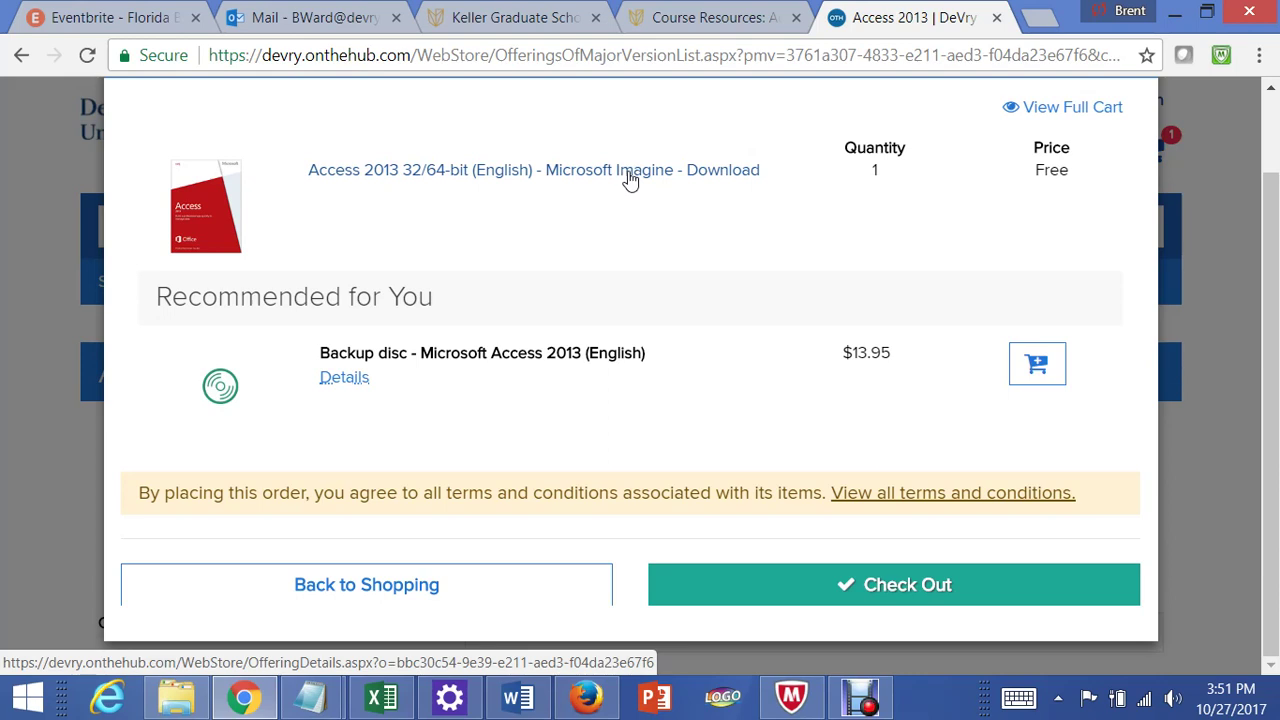
Step: Check out the free Access 2013 order and scroll its Order Details to the product key and Download button
{"action": "left_click", "coordinate": [916, 594]}
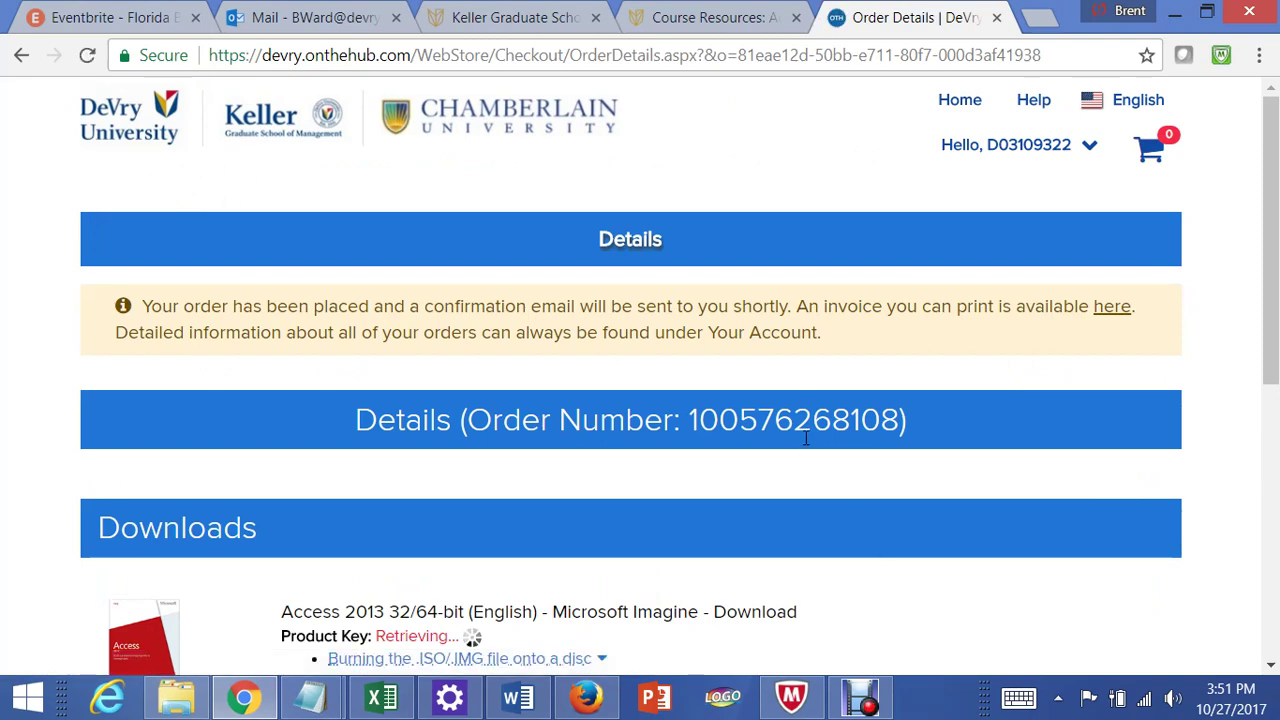
{"action": "scroll", "coordinate": [806, 437], "scroll_direction": "down", "scroll_amount": 1}
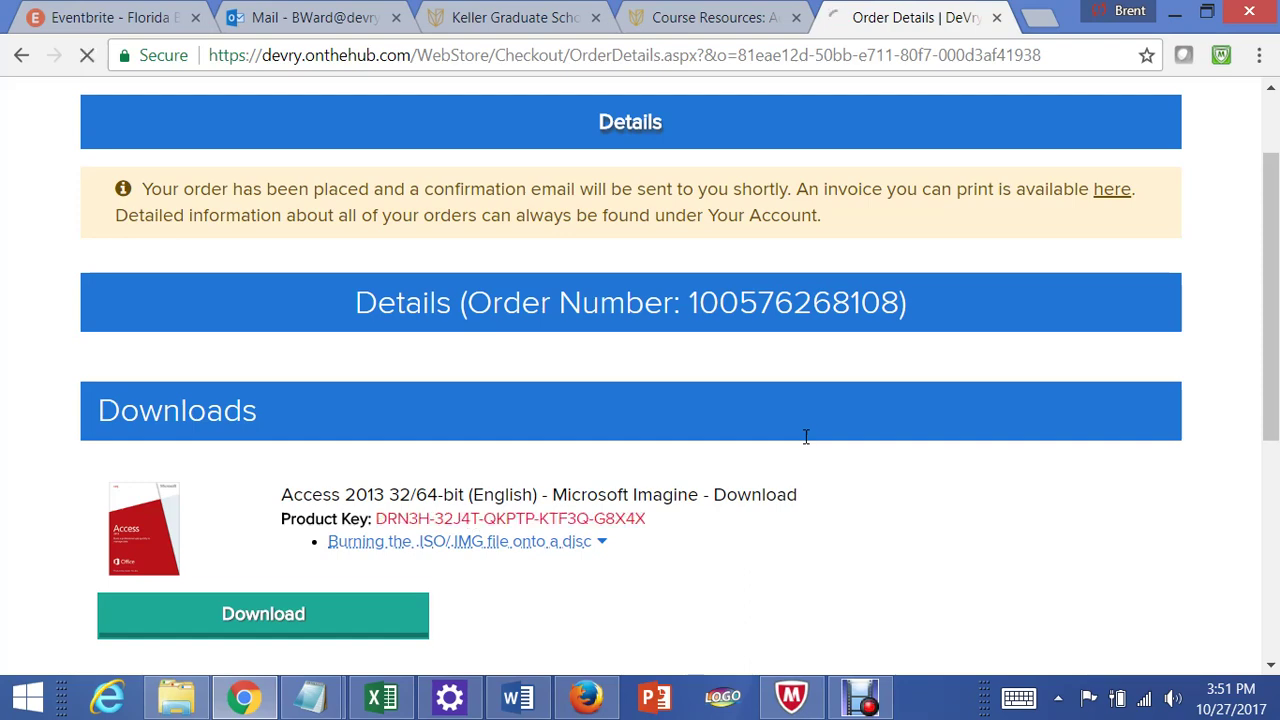
{"action": "scroll", "coordinate": [806, 437], "scroll_direction": "down", "scroll_amount": 2}
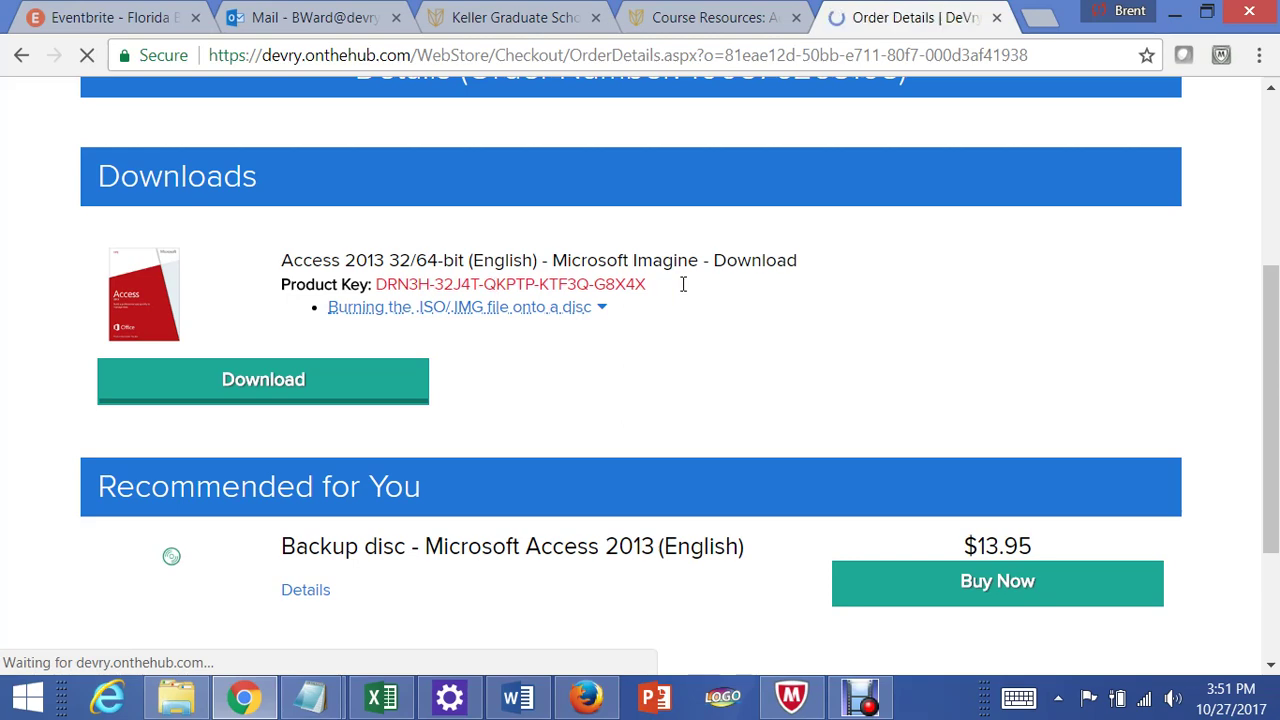
{"action": "scroll", "coordinate": [683, 284], "scroll_direction": "up", "scroll_amount": 4}
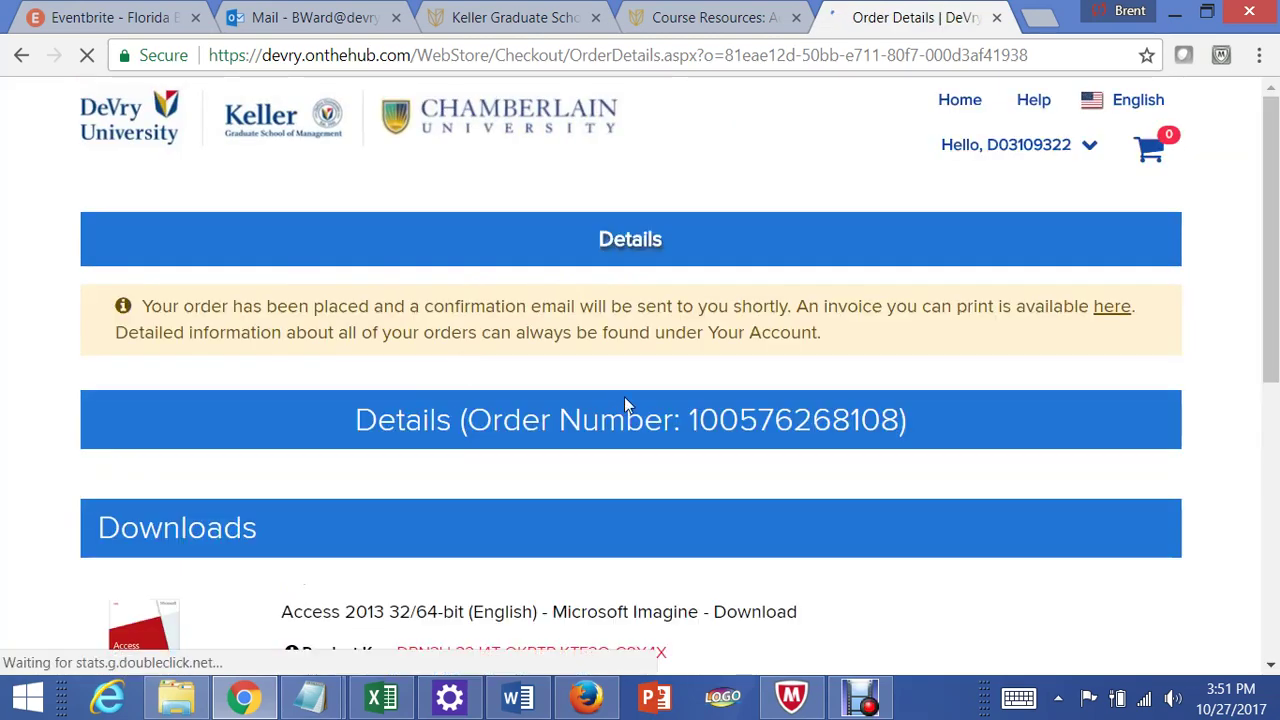
{"action": "scroll", "coordinate": [624, 405], "scroll_direction": "down", "scroll_amount": 4}
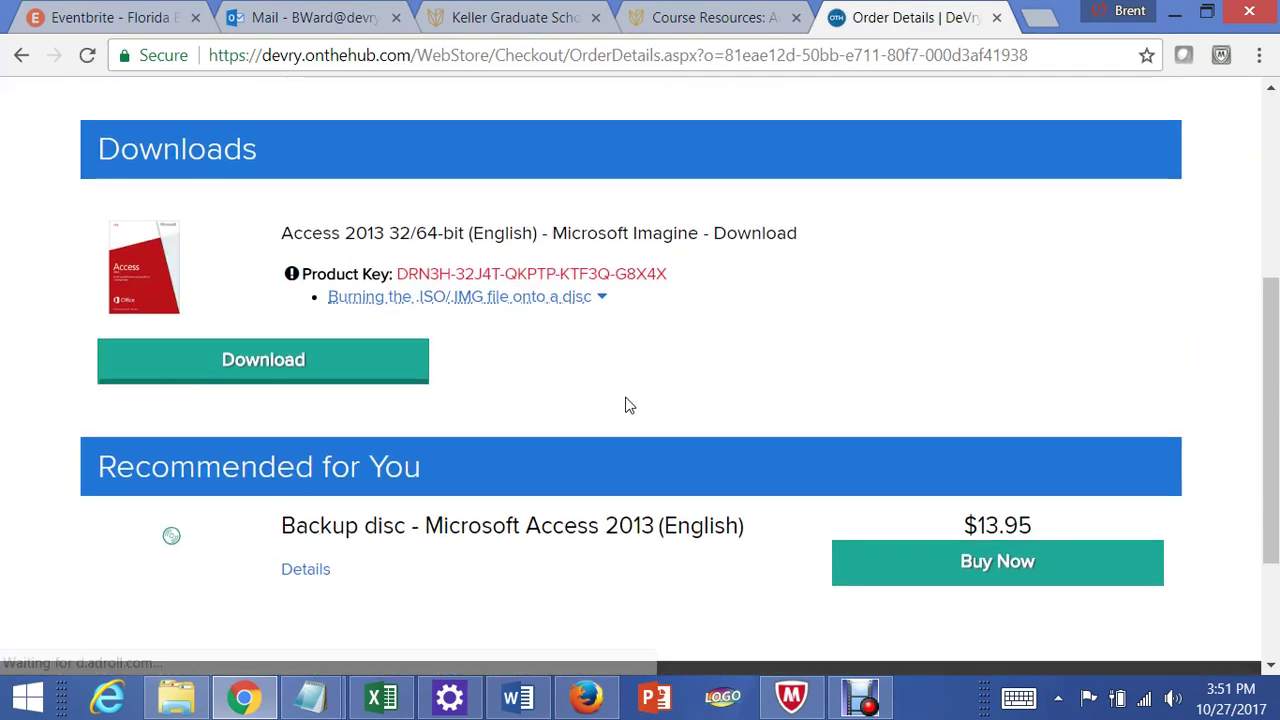
{"action": "scroll", "coordinate": [624, 405], "scroll_direction": "down", "scroll_amount": 1}
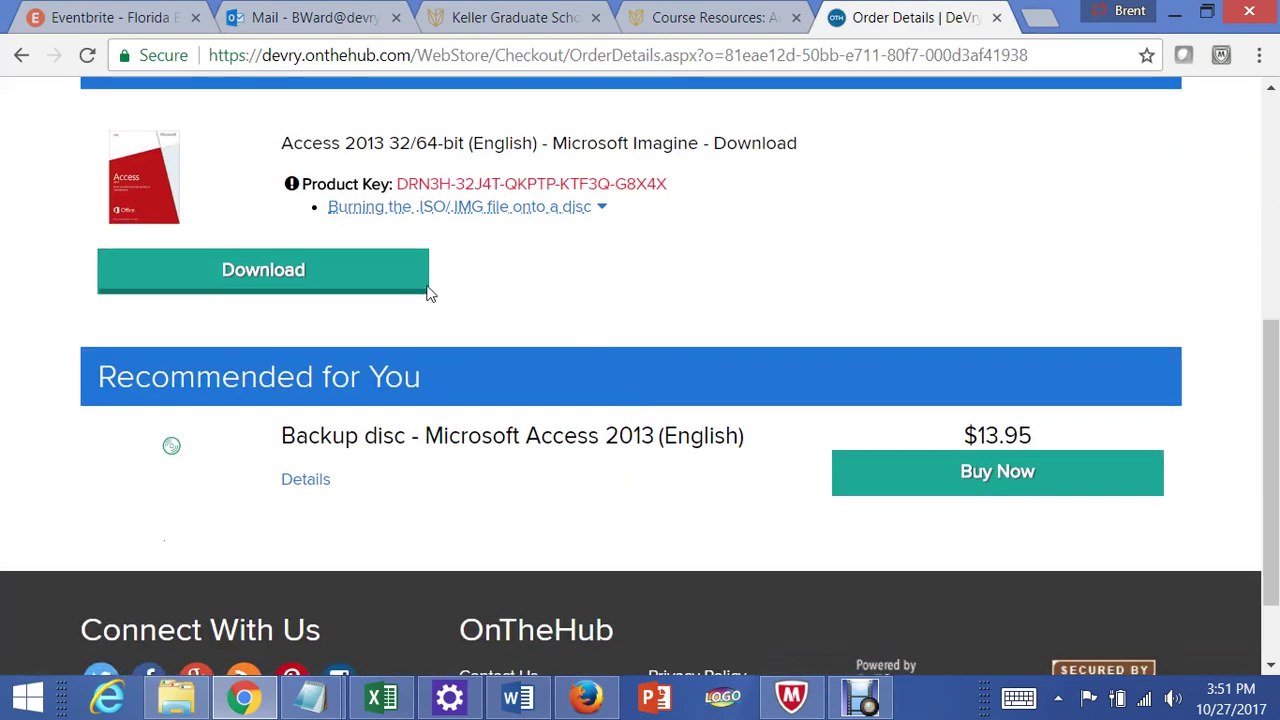
Step: Open the Access 2013 Download Instructions page and download the .SDX order package
{"action": "left_click", "coordinate": [338, 290]}
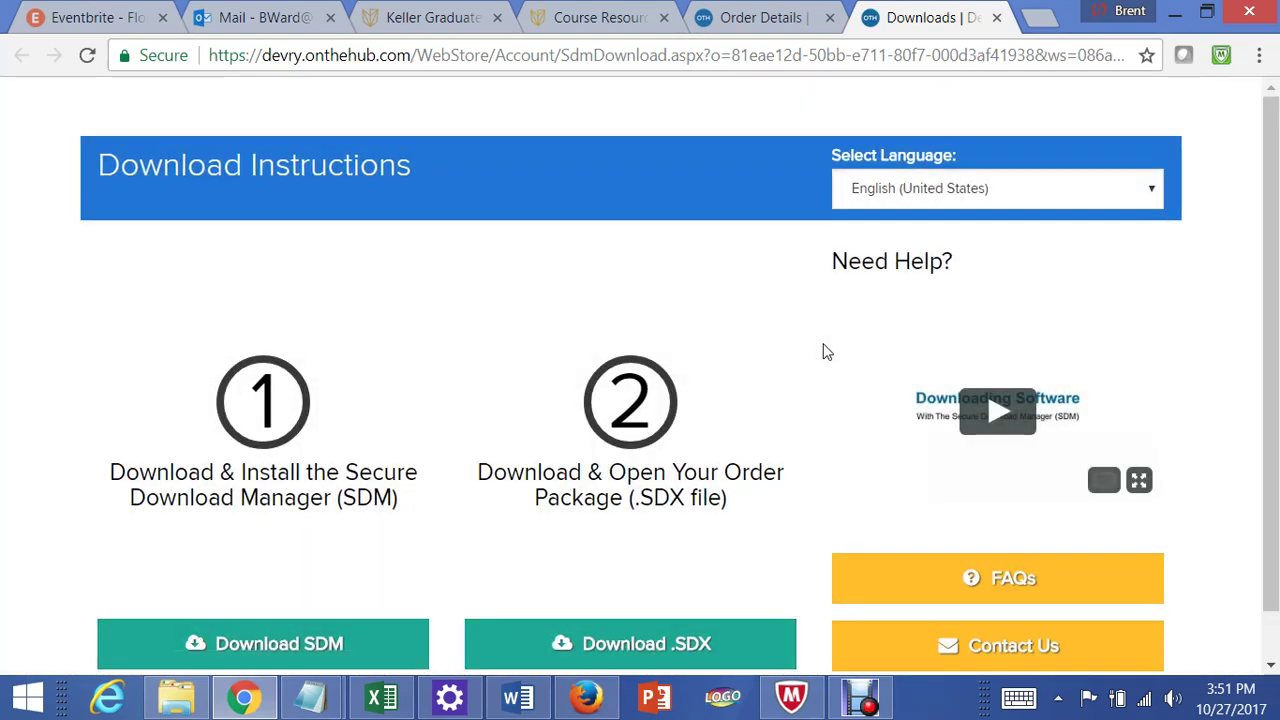
{"action": "scroll", "coordinate": [826, 351], "scroll_direction": "down", "scroll_amount": 1}
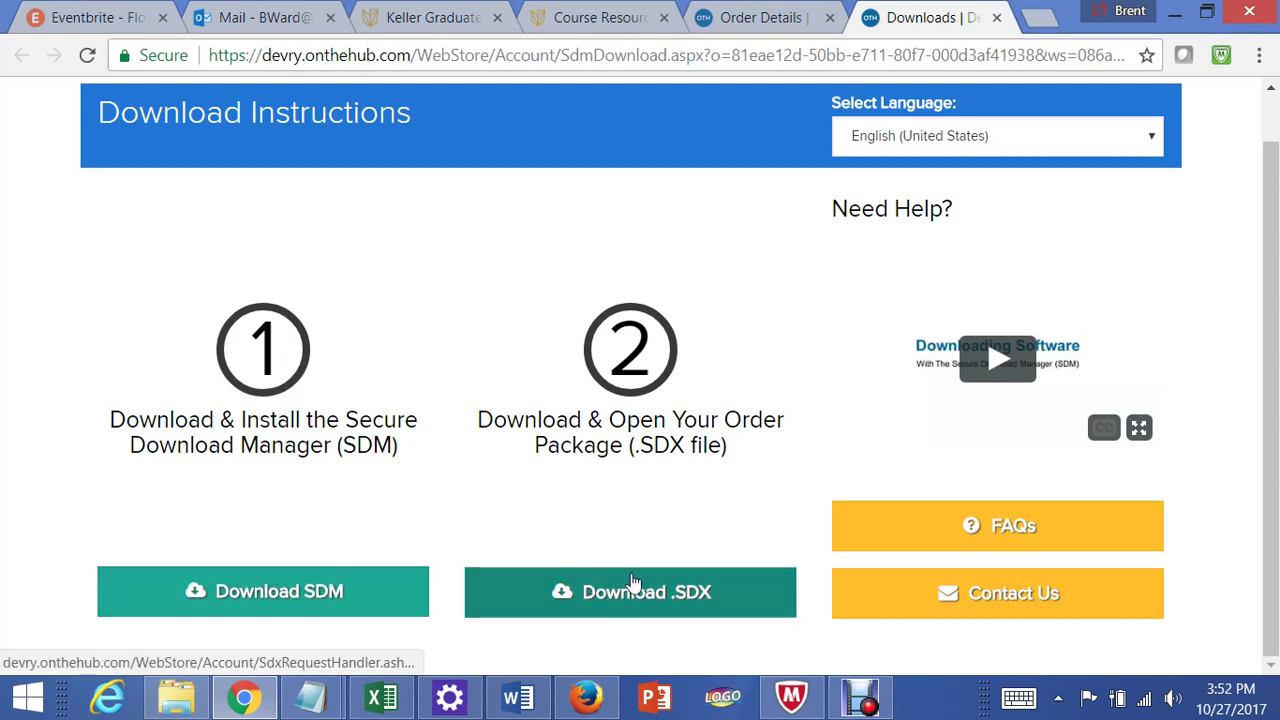
{"action": "left_click", "coordinate": [632, 582]}
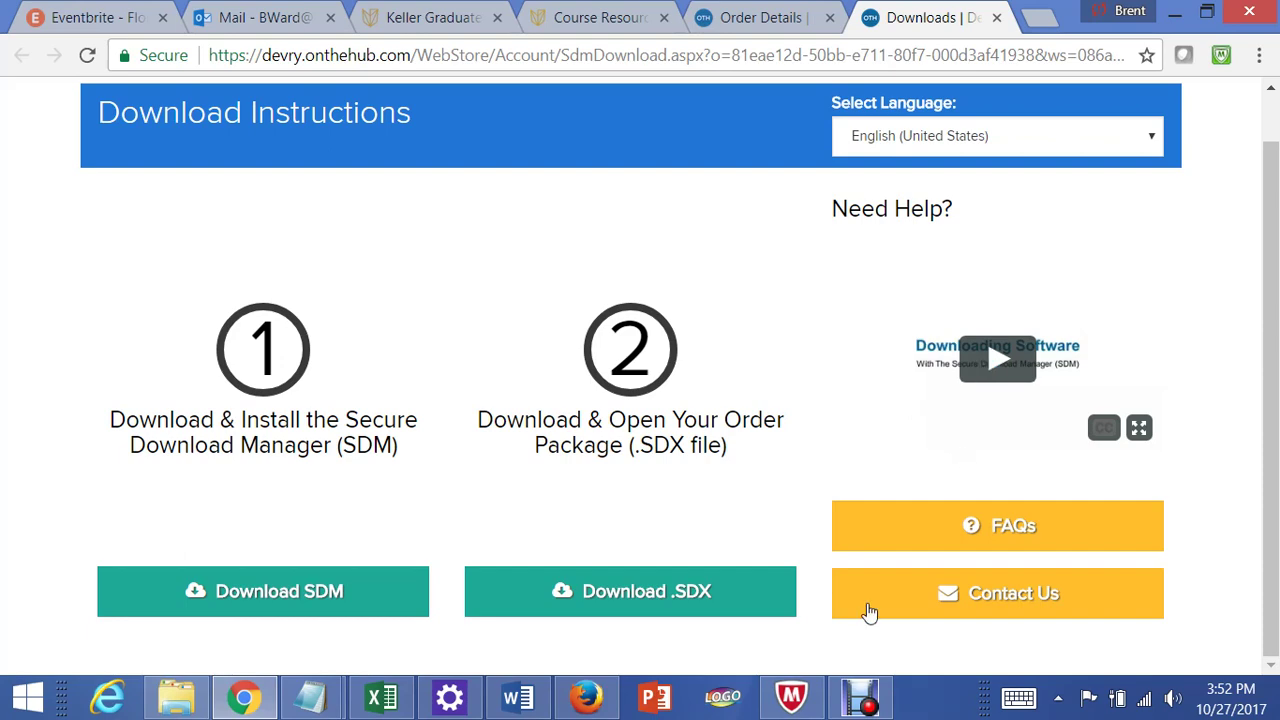
{"action": "left_click", "coordinate": [860, 700]}
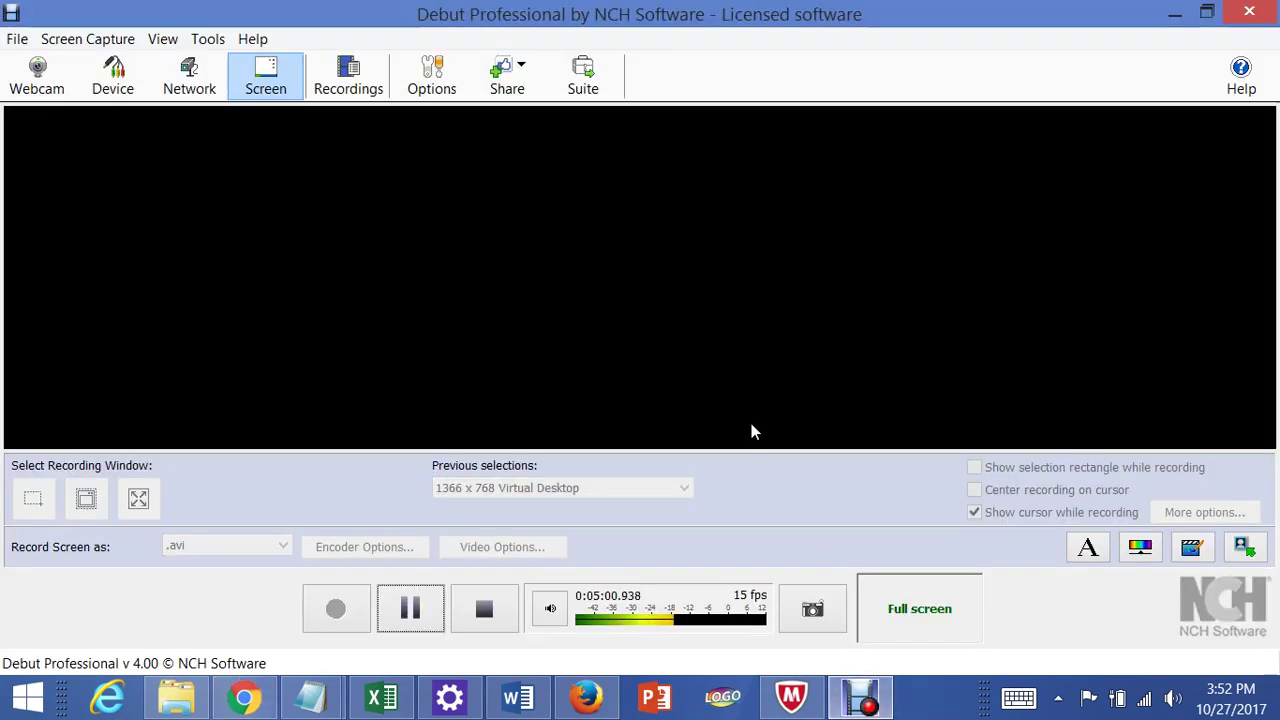